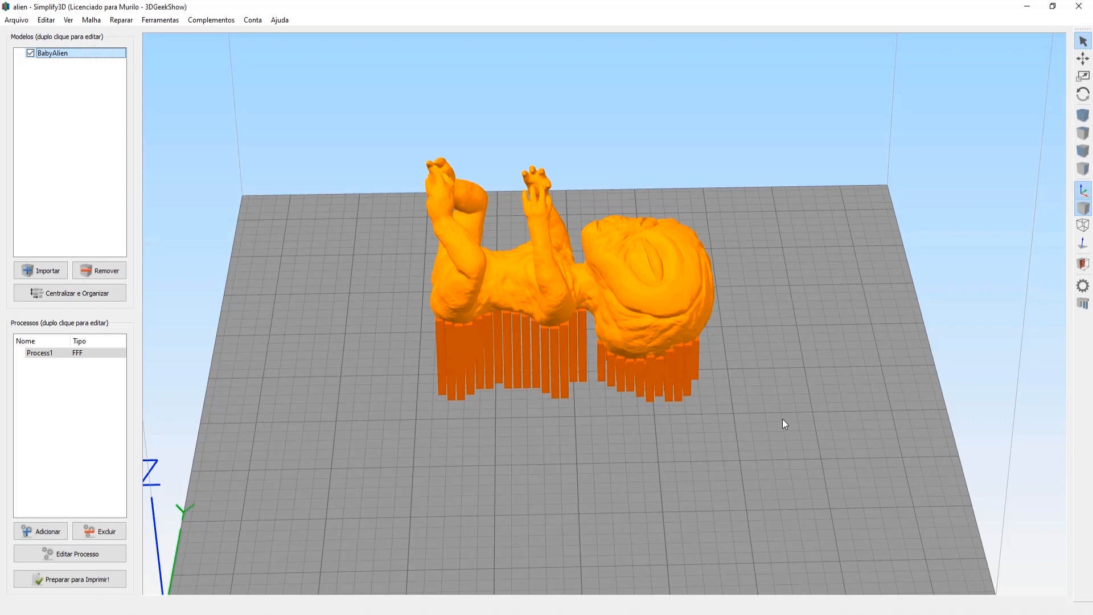
Examine the BabyAlien model and its support pillars from the side and from above.
right_click_drag(772, 418, 771, 442)
left_click_drag(771, 442, 772, 417)
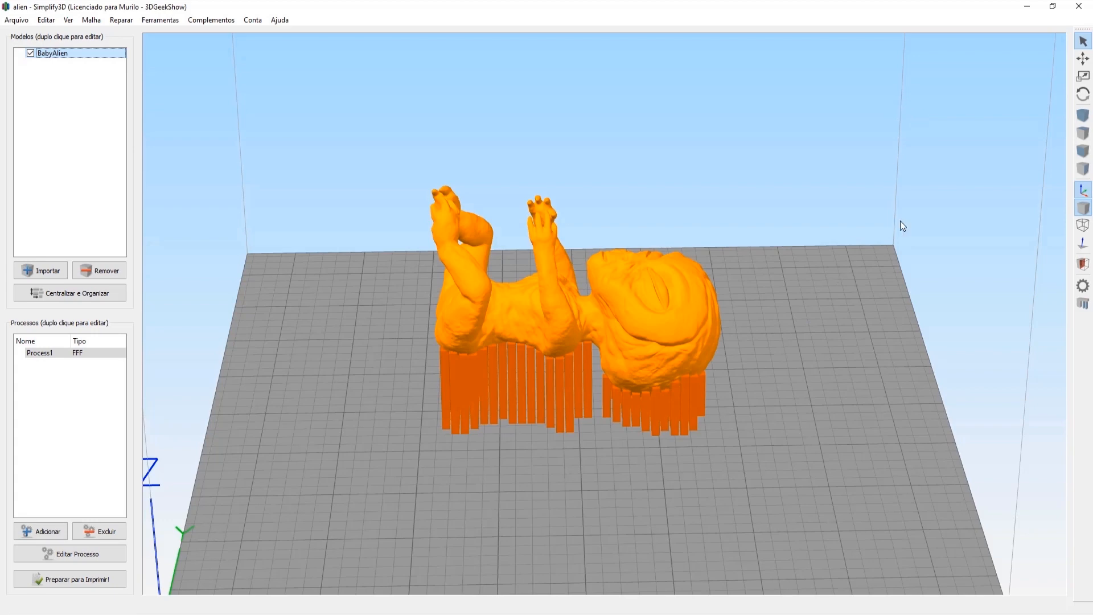
left_click_drag(750, 436, 699, 419)
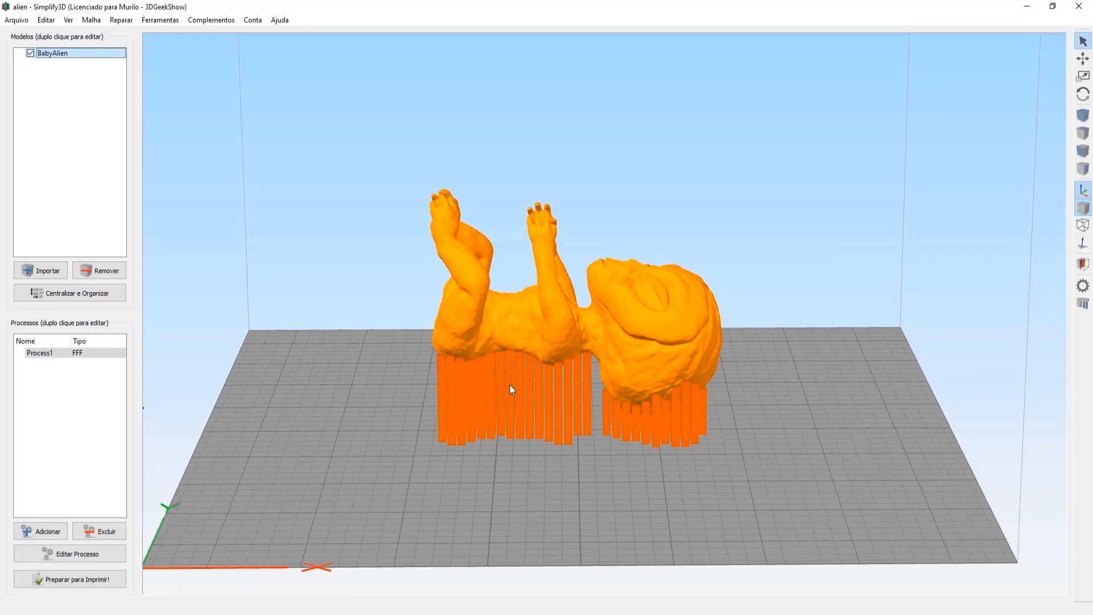
left_click_drag(534, 428, 749, 556)
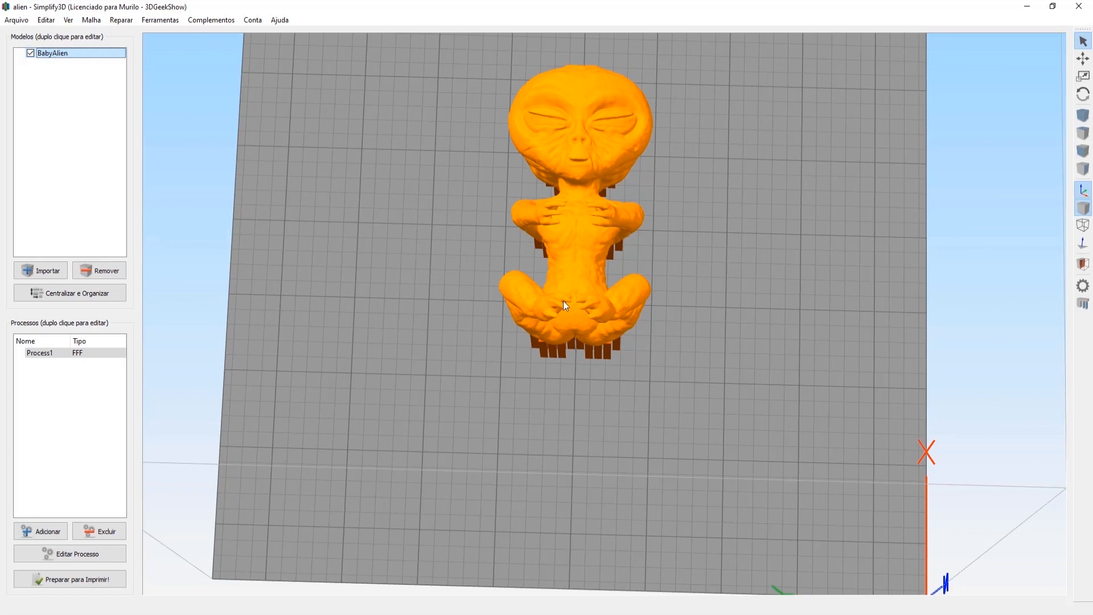
left_click_drag(726, 378, 378, 160)
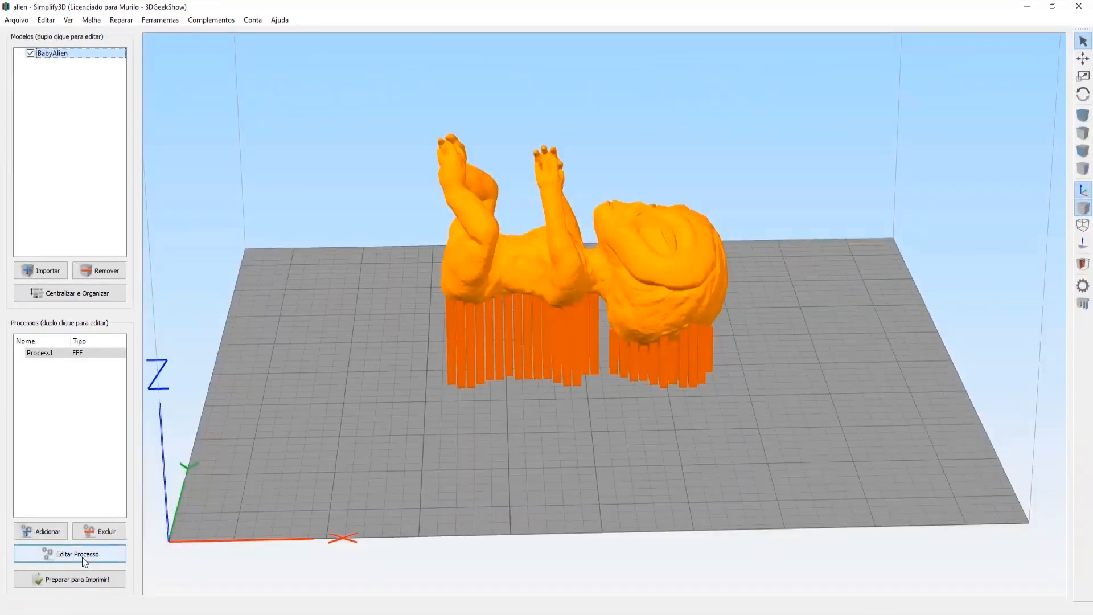
Open Process1's settings to check the layer height, and look at the model behind the dialog.
left_click(83, 559)
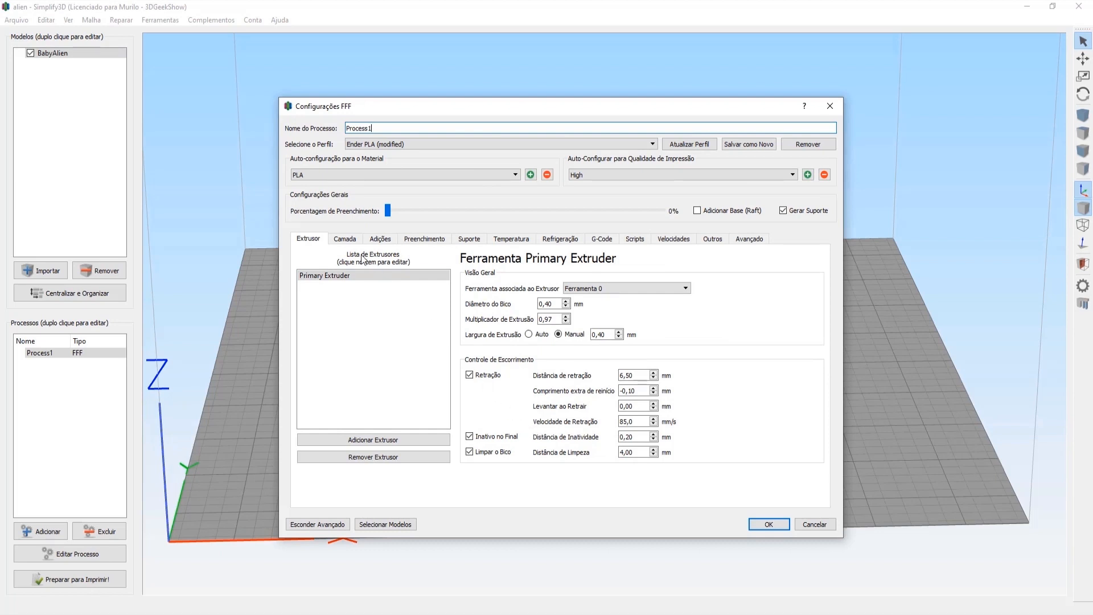
left_click(350, 241)
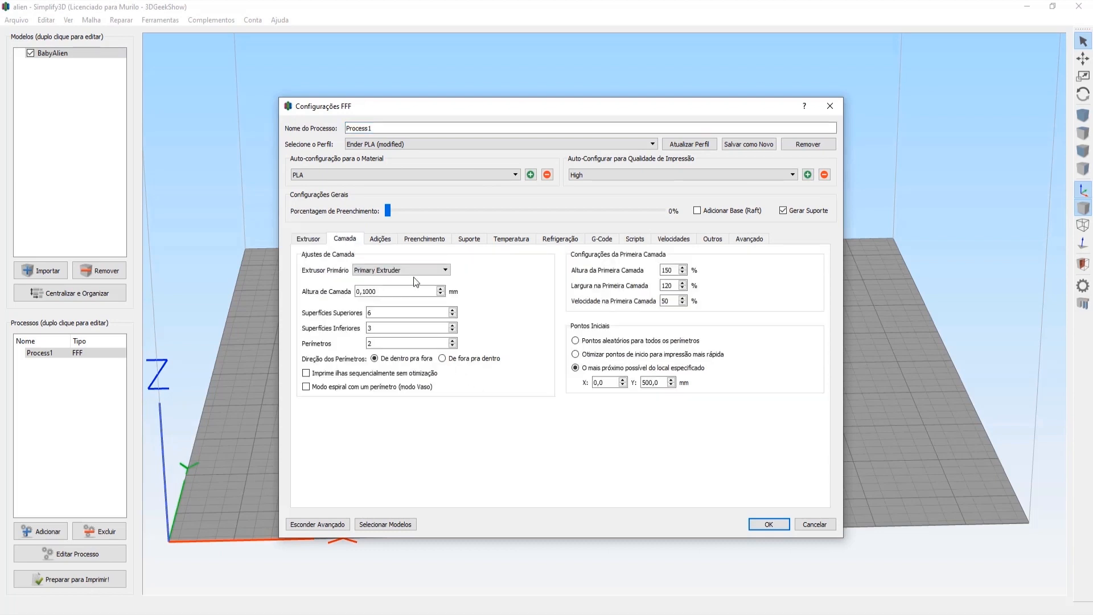
left_click_drag(387, 289, 320, 291)
left_click_drag(436, 111, 907, 118)
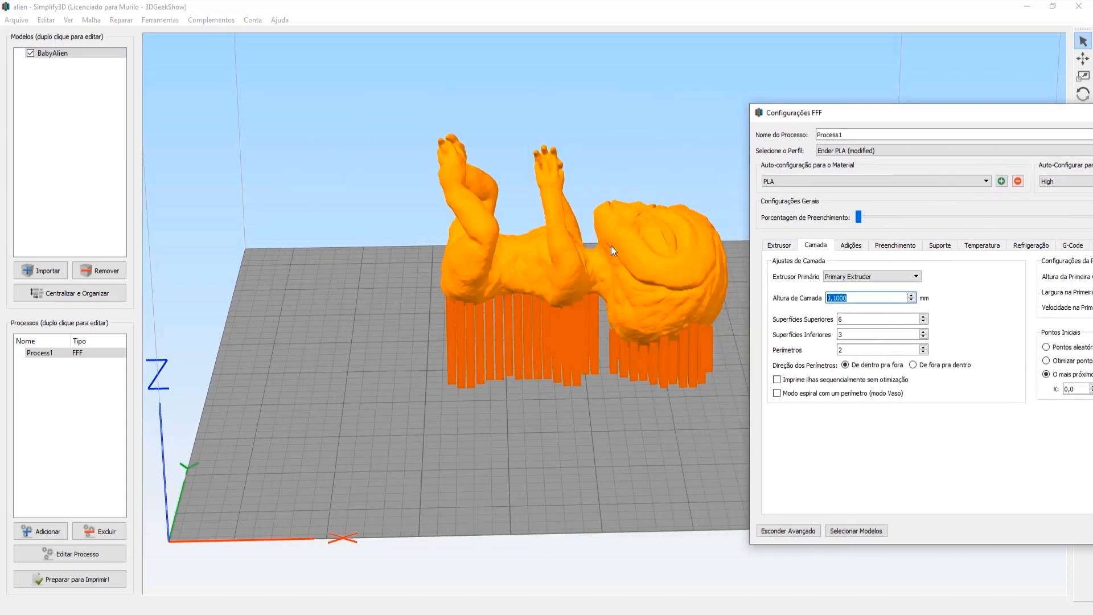
left_click_drag(867, 117, 405, 88)
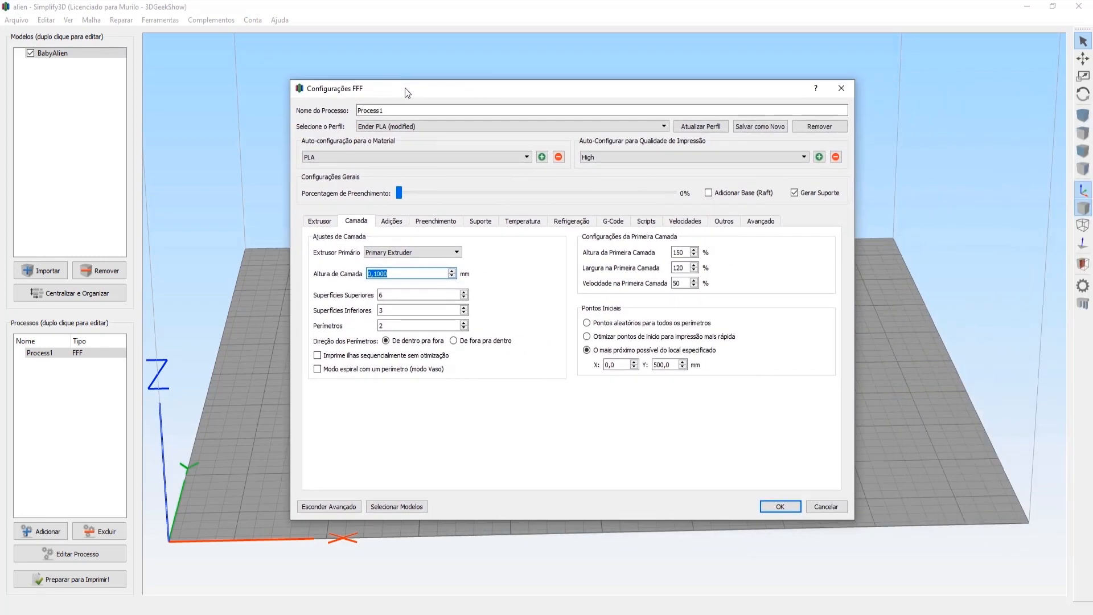
Review Process1's default print speed and support speed, and close the process settings.
left_click(684, 224)
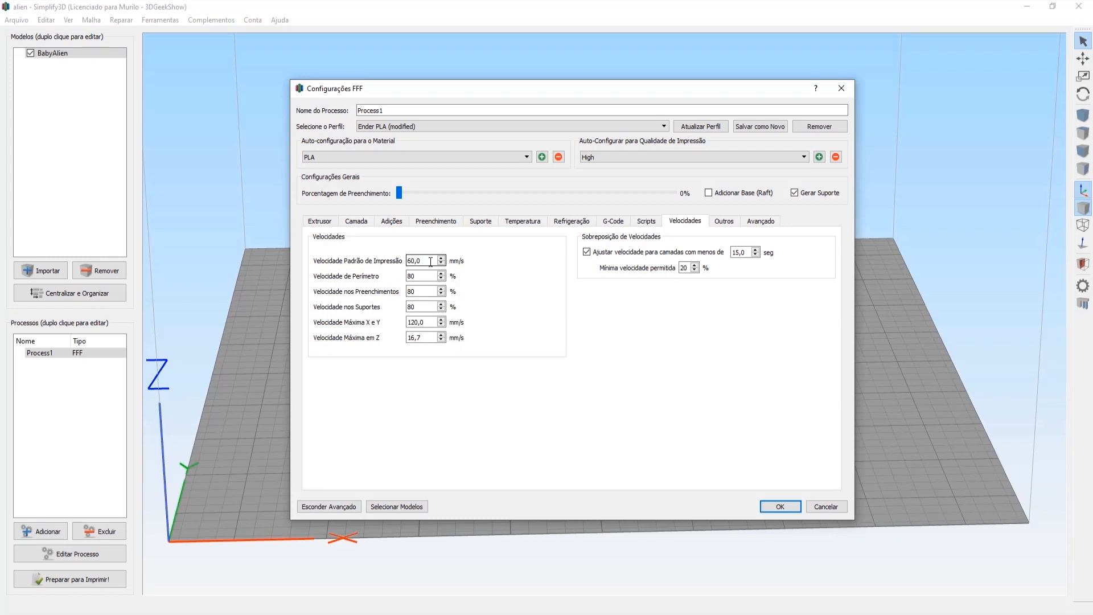
left_click_drag(430, 261, 395, 269)
double_click(416, 307)
left_click_drag(425, 260, 378, 259)
left_click(781, 506)
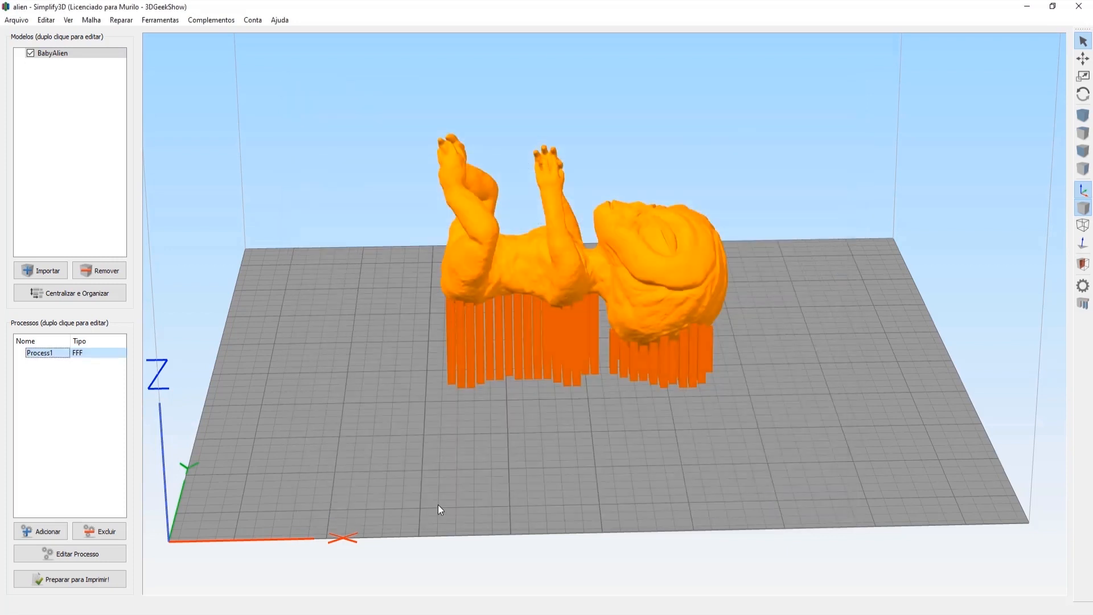
Prepare the BabyAlien model for printing, check the estimated print time, and exit the preview.
left_click(103, 580)
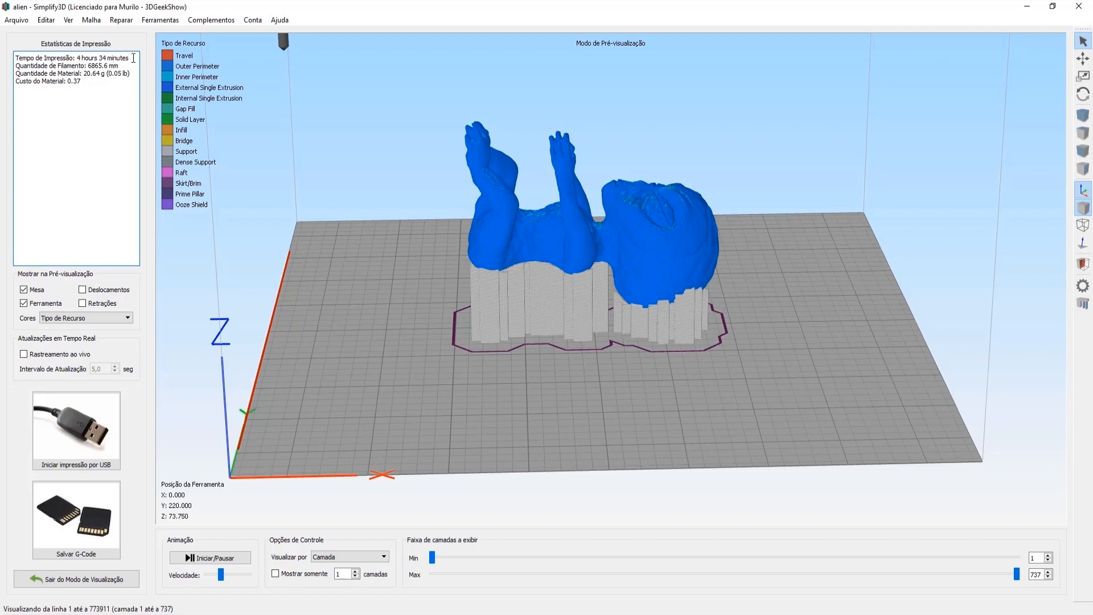
left_click(112, 579)
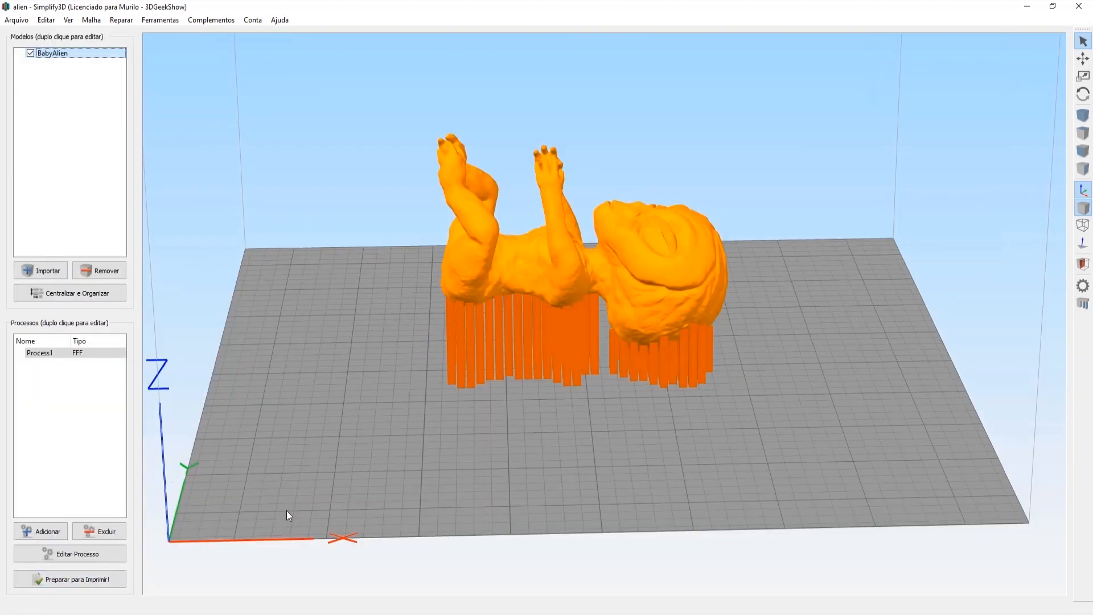
Reopen Process1's settings to review the layer height against the model's supports.
left_click(73, 555)
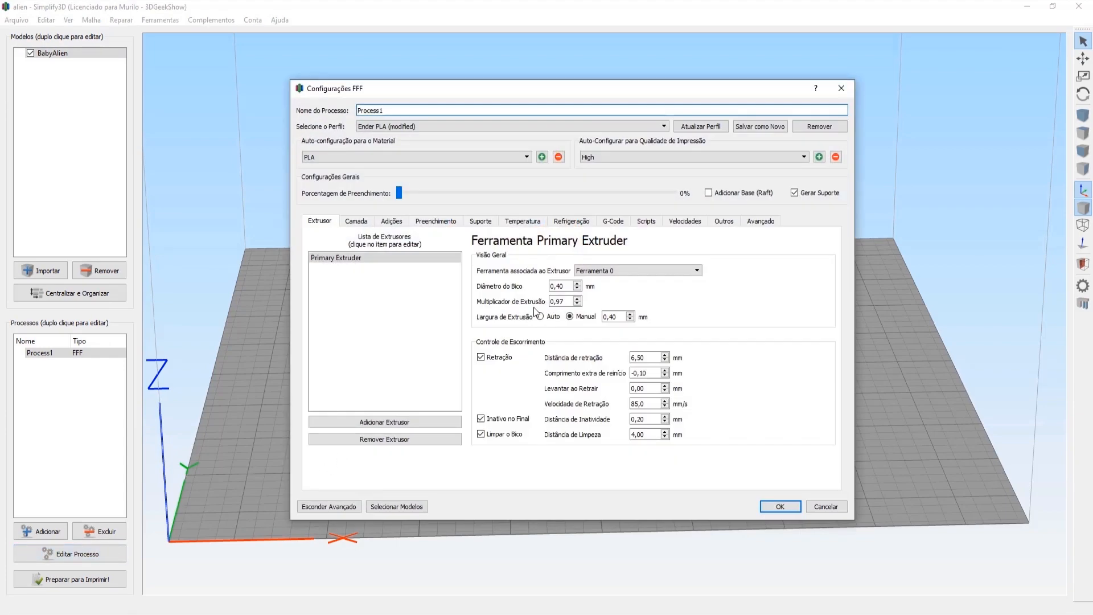
left_click(357, 222)
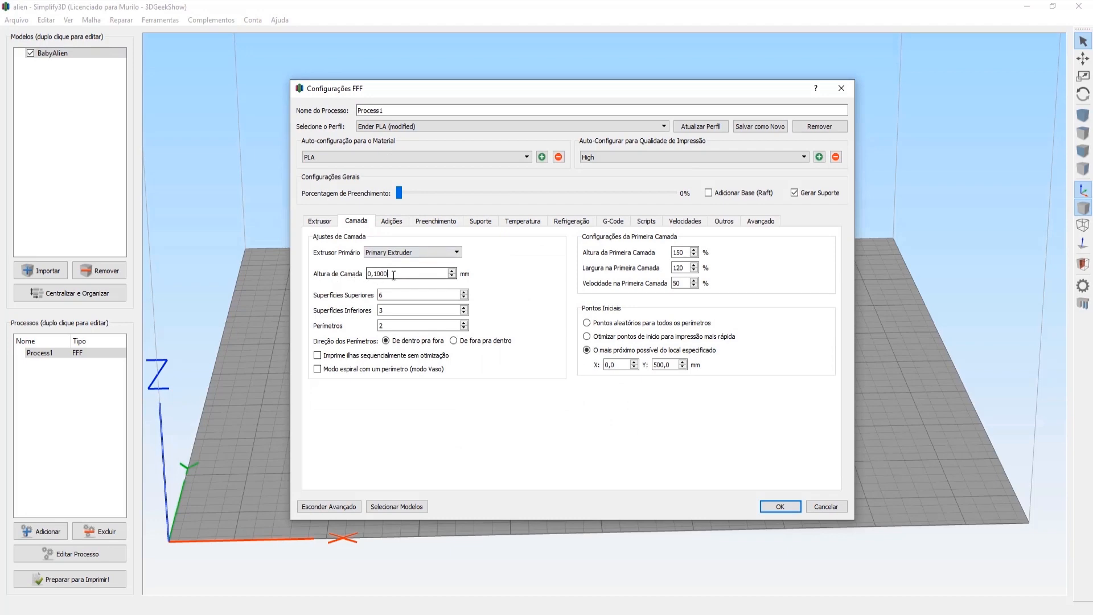
left_click_drag(393, 274, 370, 274)
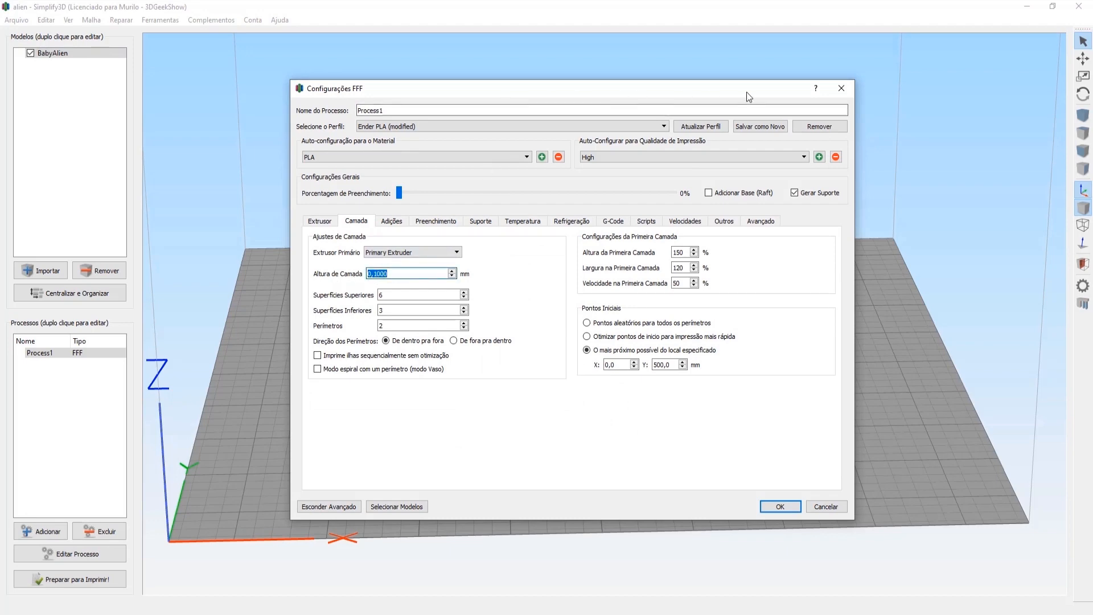
left_click_drag(644, 87, 1078, 75)
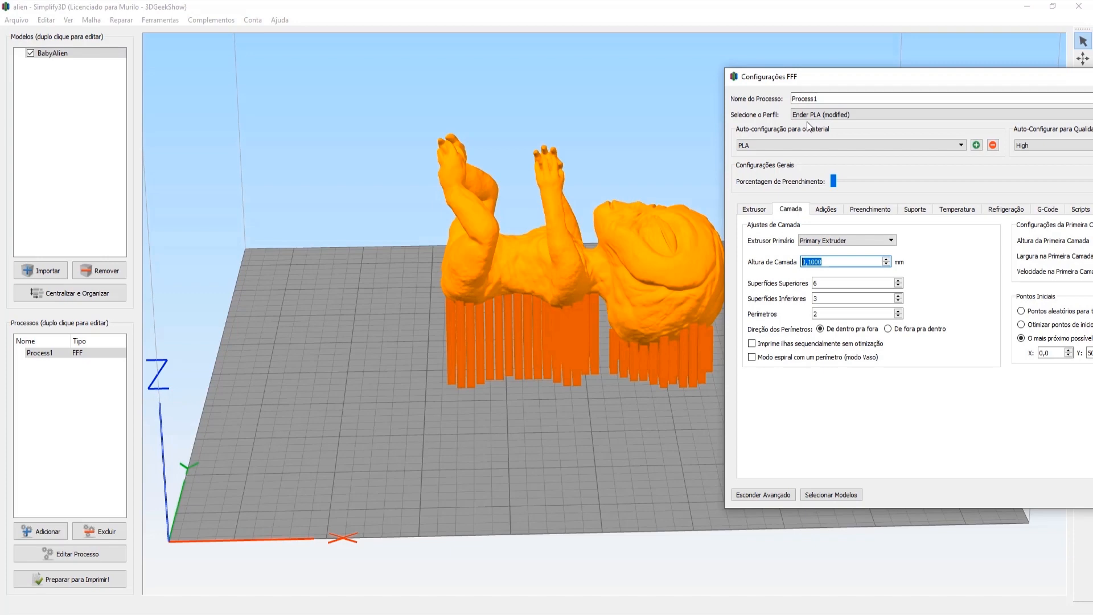
left_click_drag(929, 79, 632, 60)
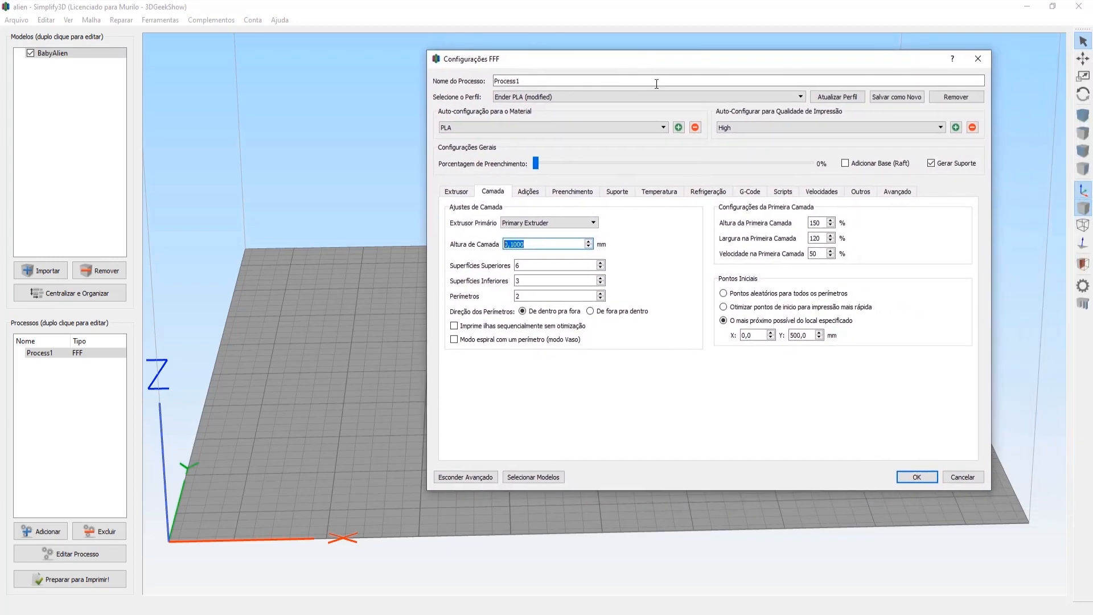
Set Process1's support material to be combined every 4 layers.
left_click(617, 192)
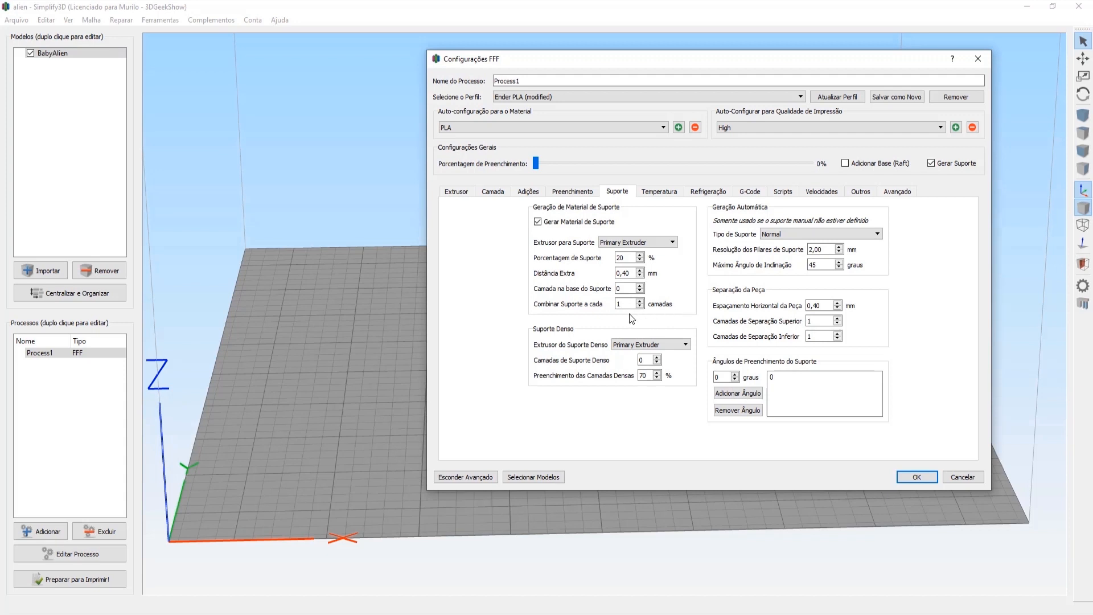
mouse_move(627, 306)
left_click(493, 191)
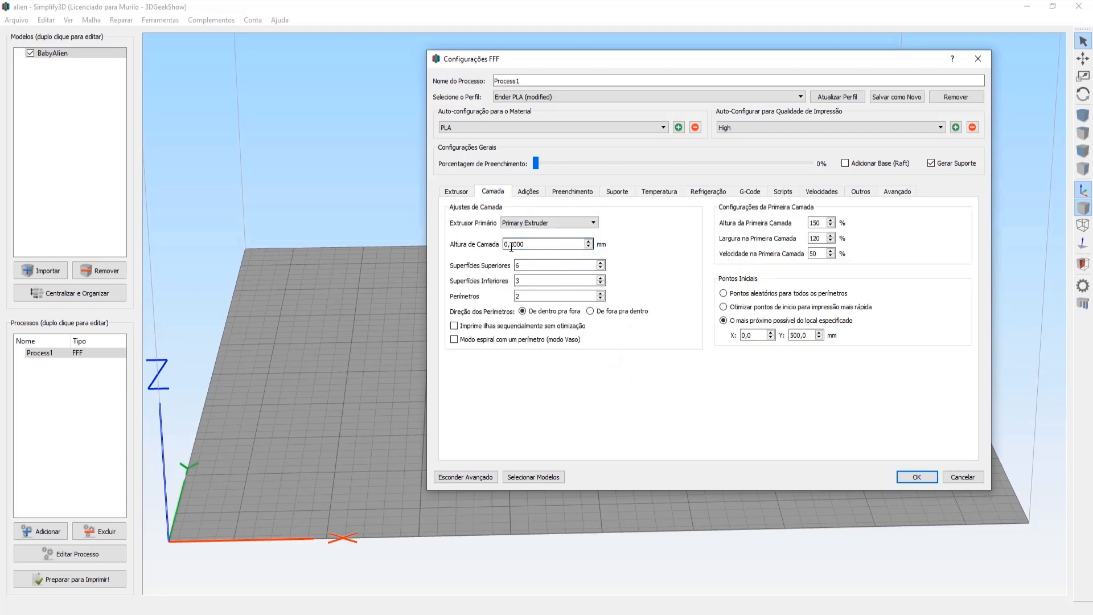
left_click(615, 192)
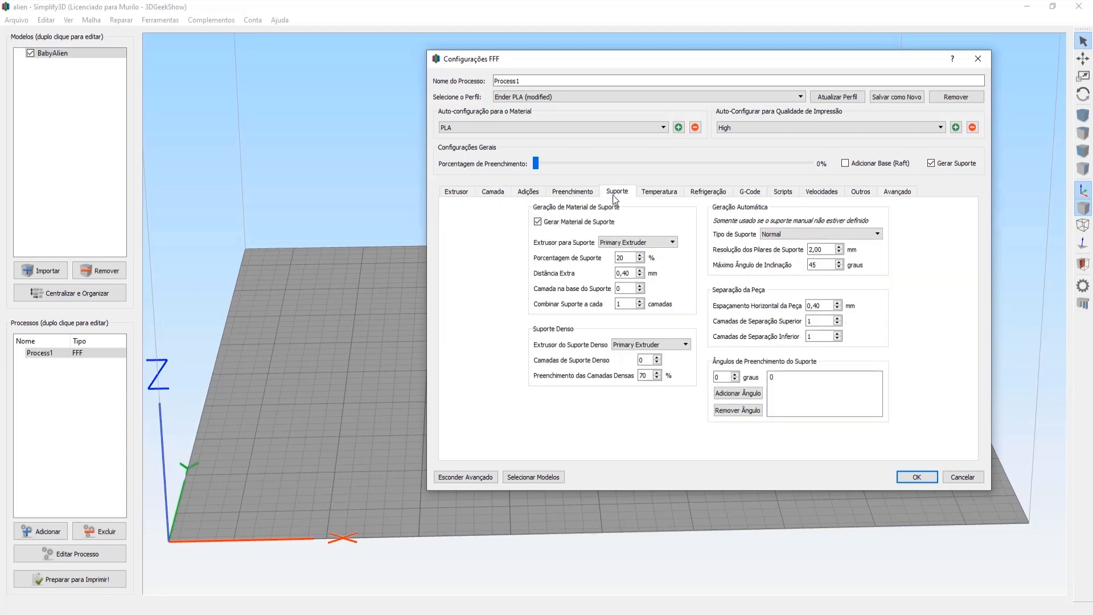
double_click(625, 304)
type("4")
Set Process1's layer height to 0,2 mm.
left_click(494, 191)
left_click(516, 244)
double_click(516, 244)
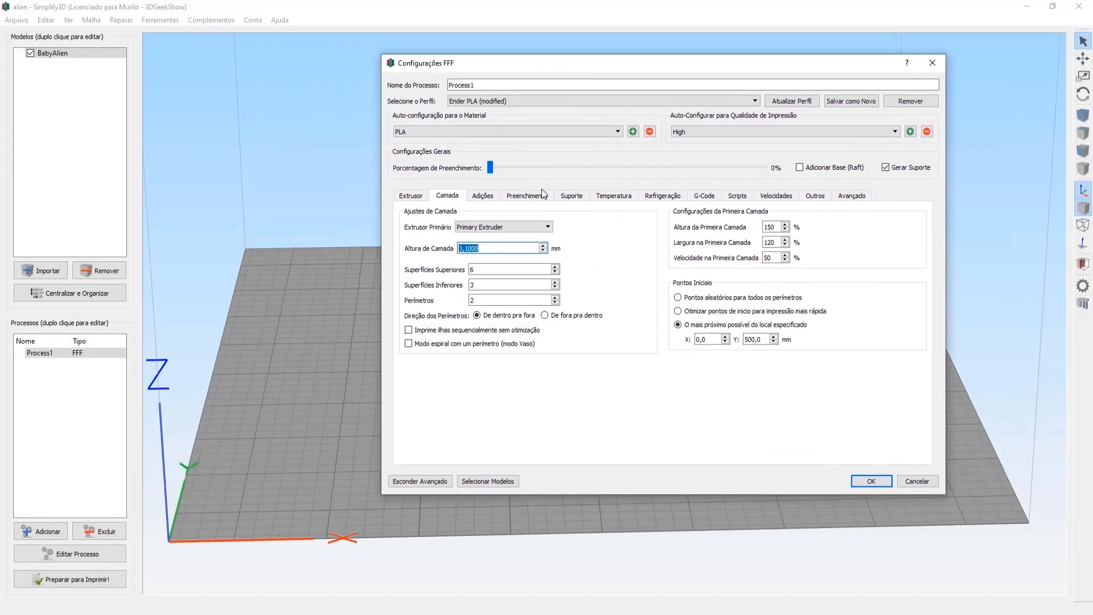
left_click_drag(484, 248, 467, 249)
type("2")
Check the skirt and layer height settings, and set the support to combine every 2 layers.
left_click(488, 196)
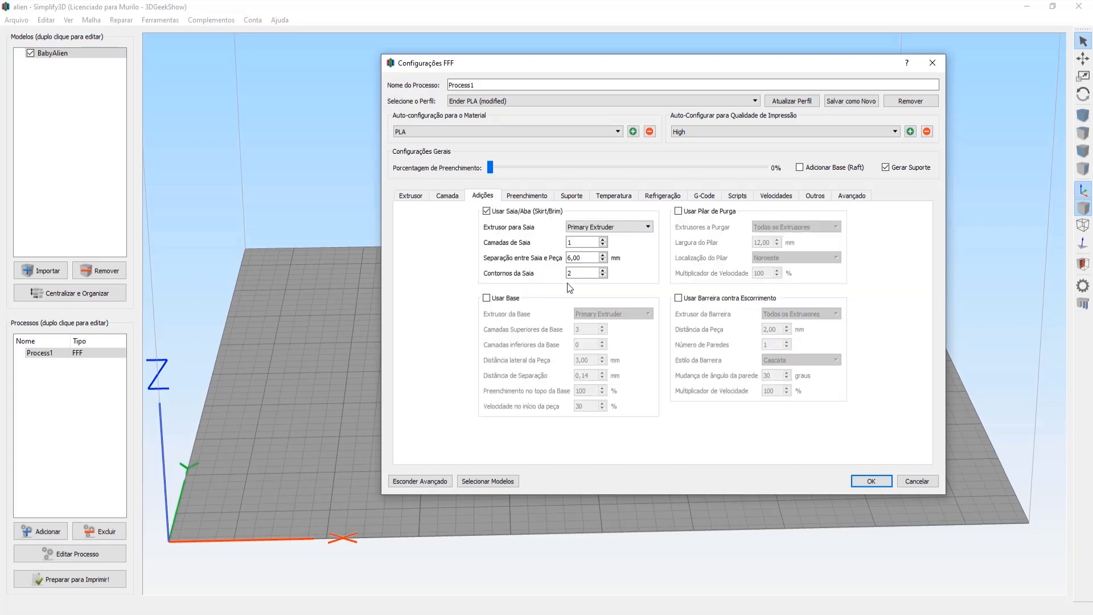
left_click(564, 196)
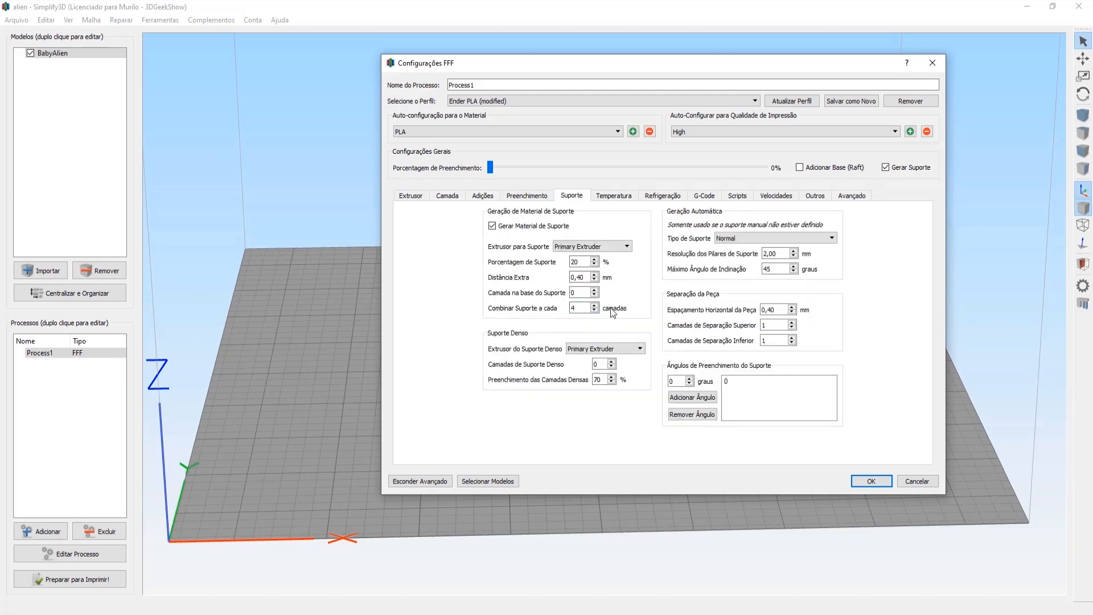
left_click_drag(630, 70, 812, 60)
double_click(757, 297)
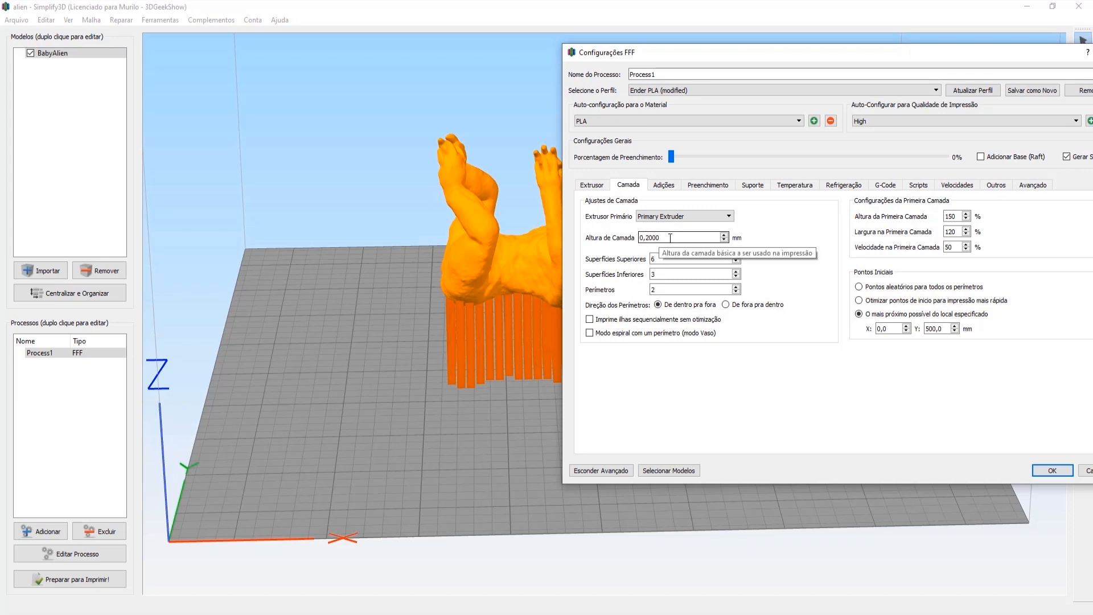
left_click_drag(670, 237, 651, 237)
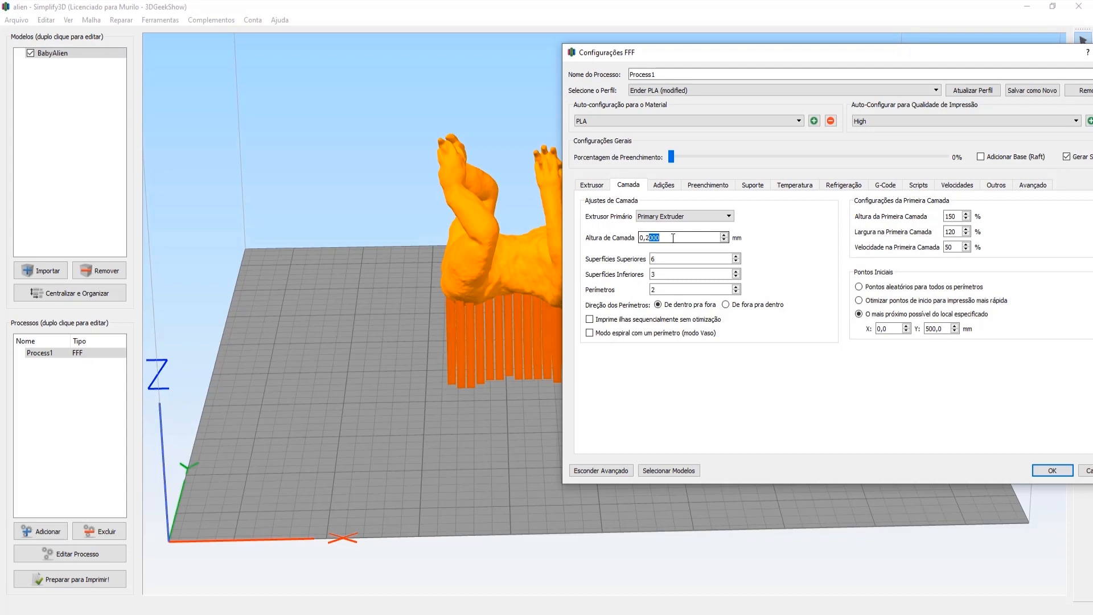
left_click(750, 187)
left_click(759, 295)
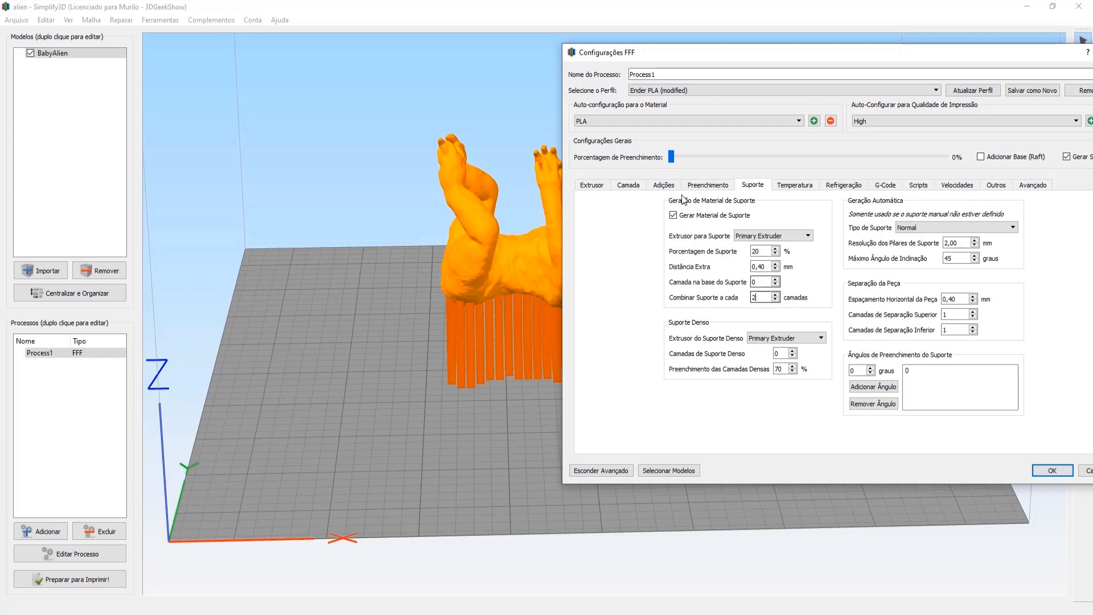
Set the layer height to 0,1 mm and accept the process settings.
left_click(628, 185)
left_click_drag(728, 57, 517, 62)
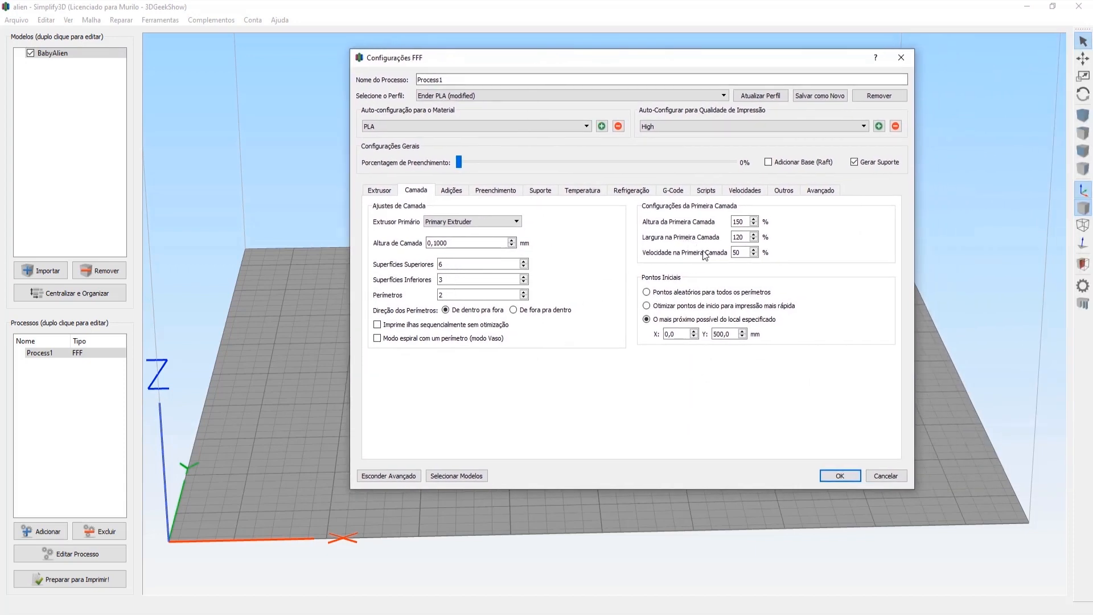
left_click(840, 476)
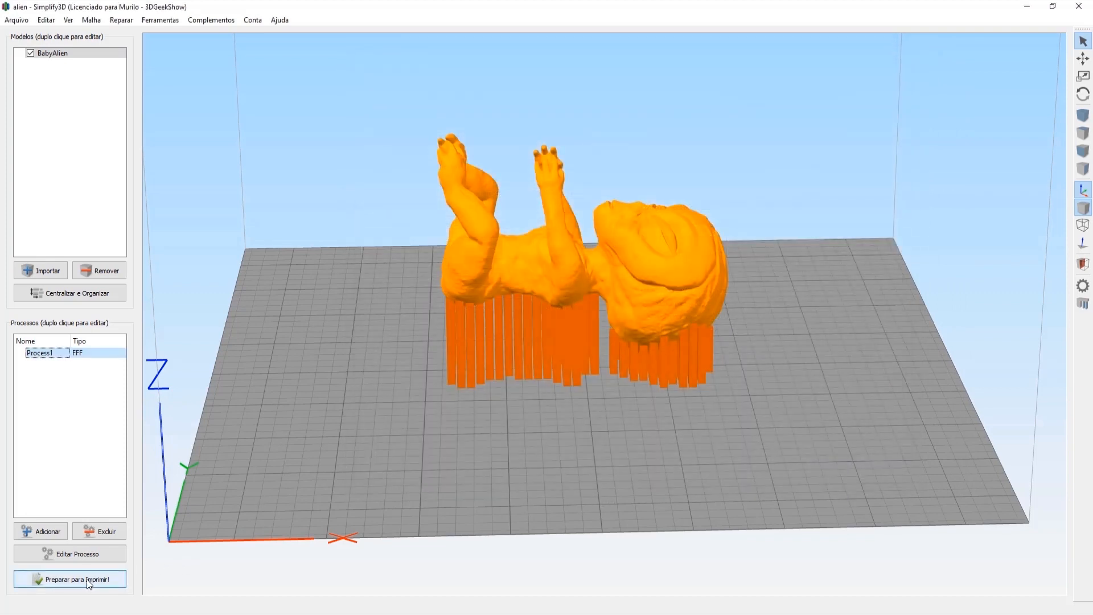
Try to prepare the BabyAlien model for printing, declining to continue with the chosen support layer interval.
left_click(87, 579)
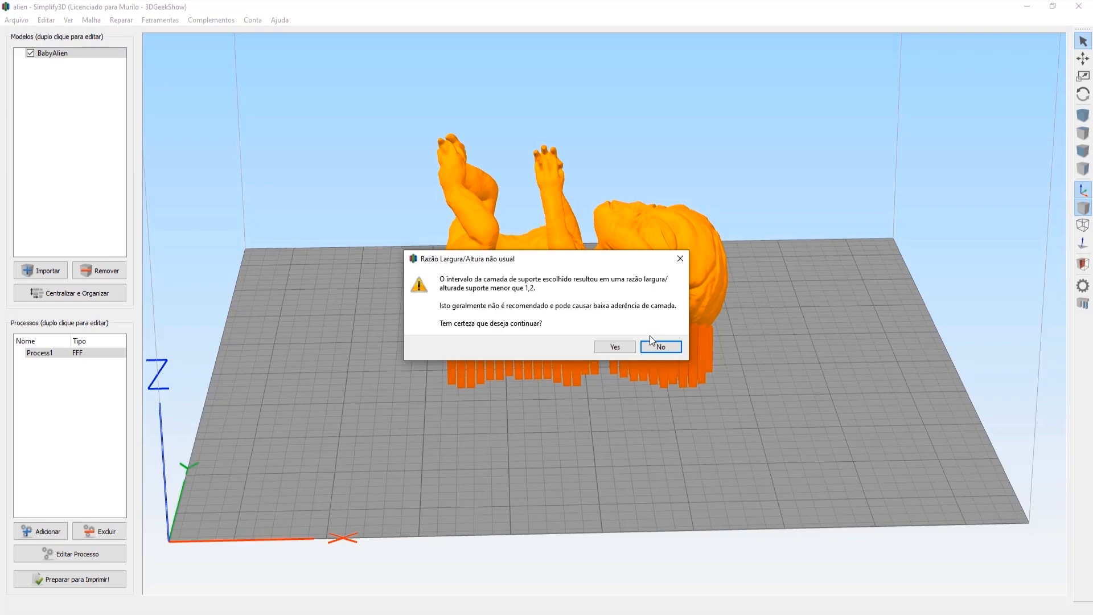
left_click(661, 347)
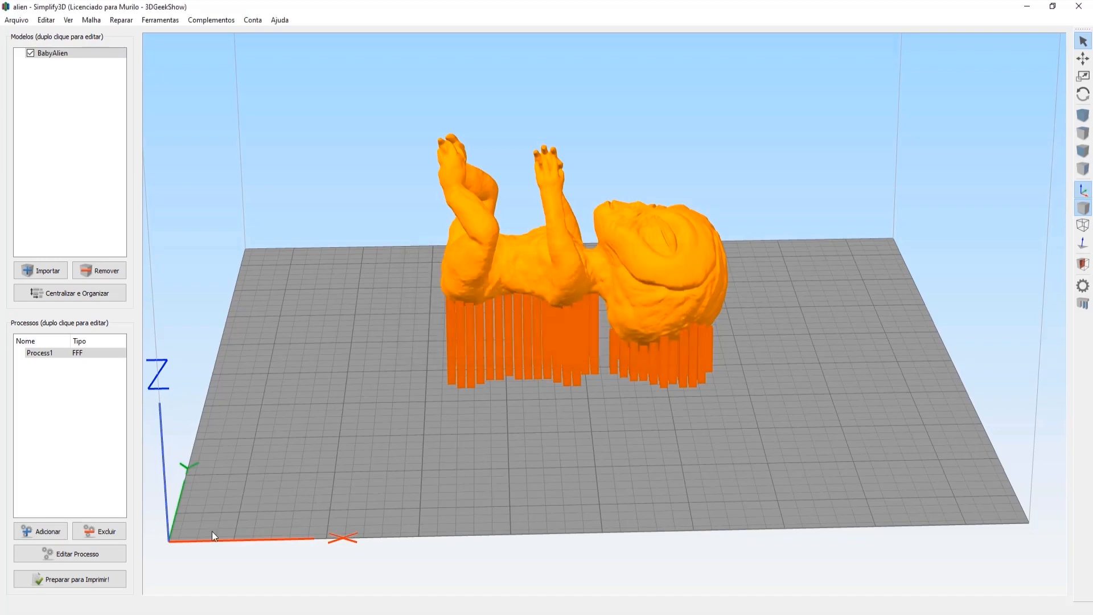
Reopen Process1's settings and check the support combination interval and the layer height.
left_click(78, 553)
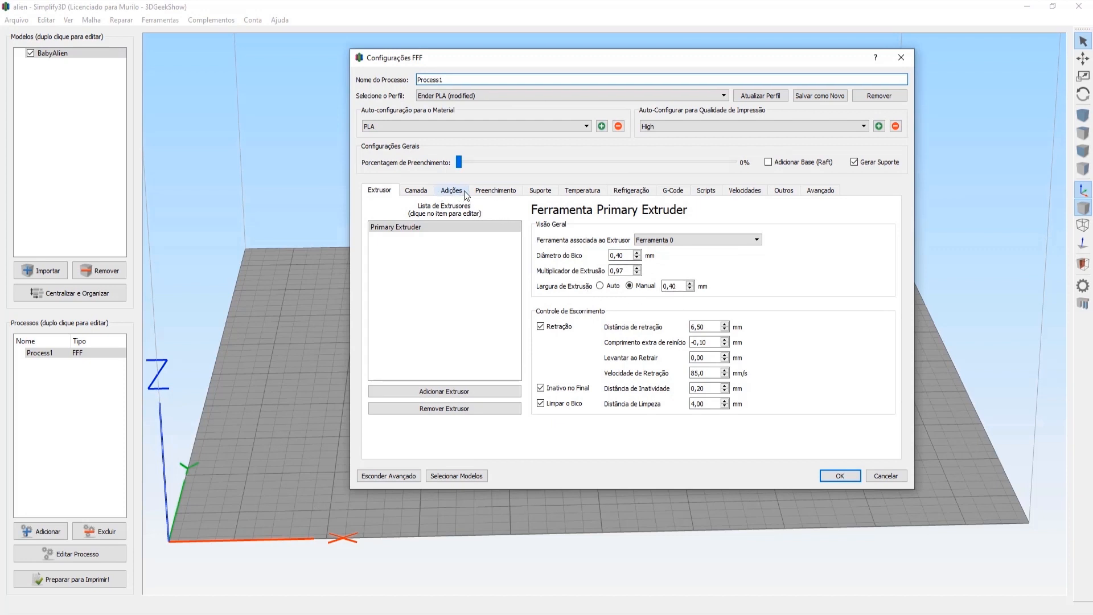
left_click(538, 190)
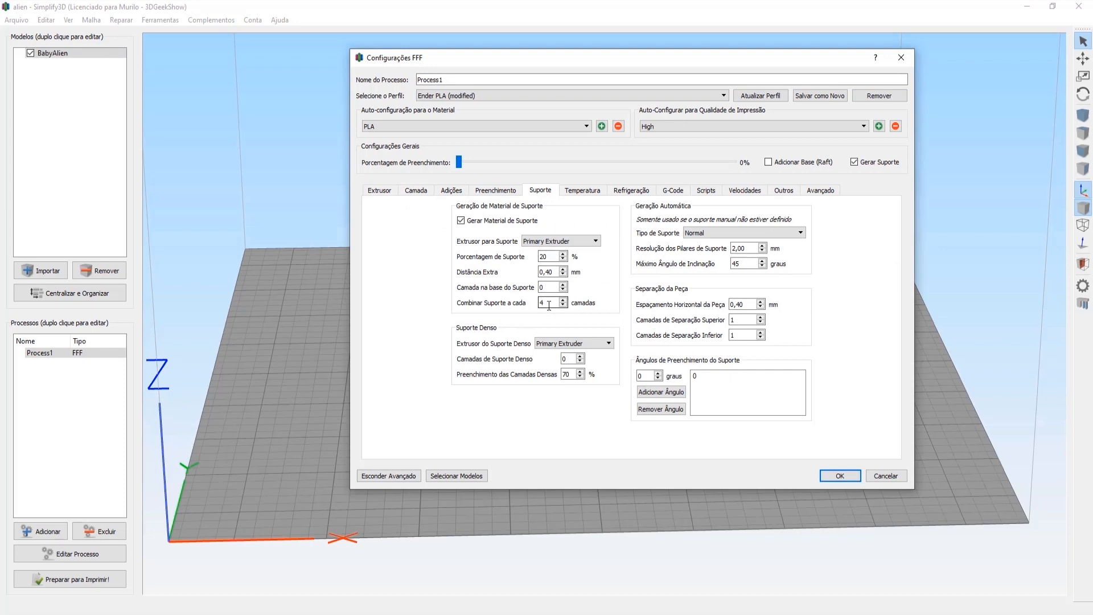
left_click(440, 613)
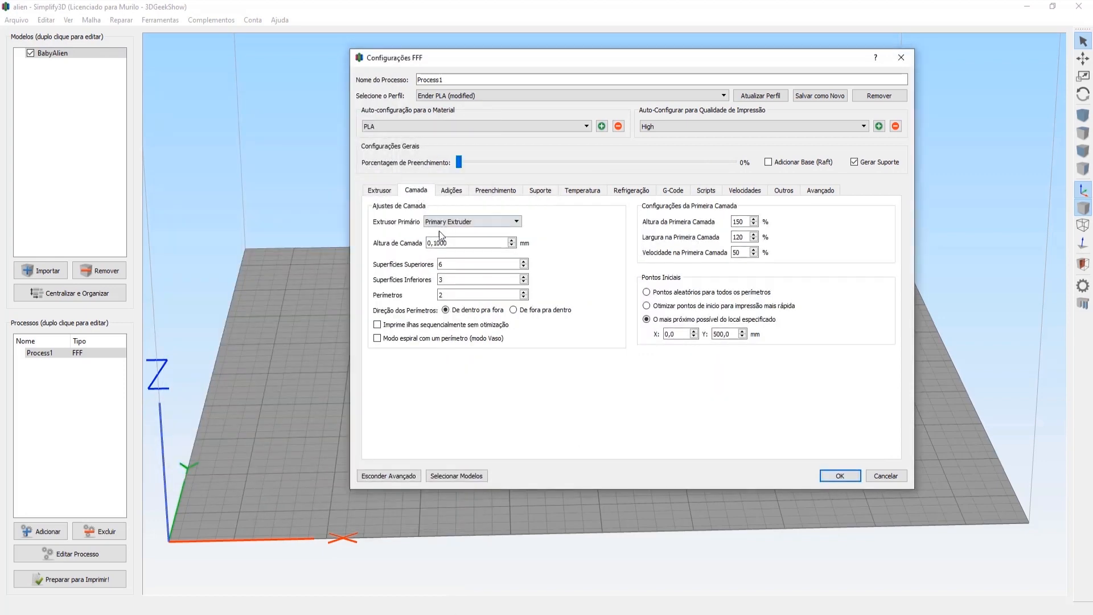
Switch to the Calculator to divide 0,4 by 0,4, and return to the primary extruder's manual extrusion width.
left_click(448, 607)
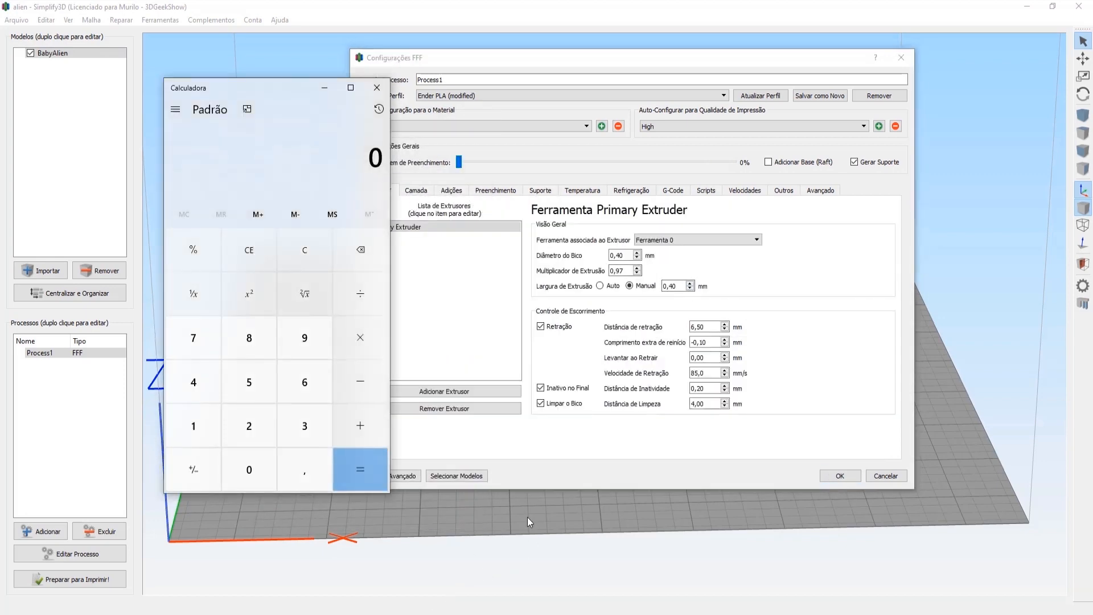
type("0,4/0,4")
key("Return")
left_click(672, 286)
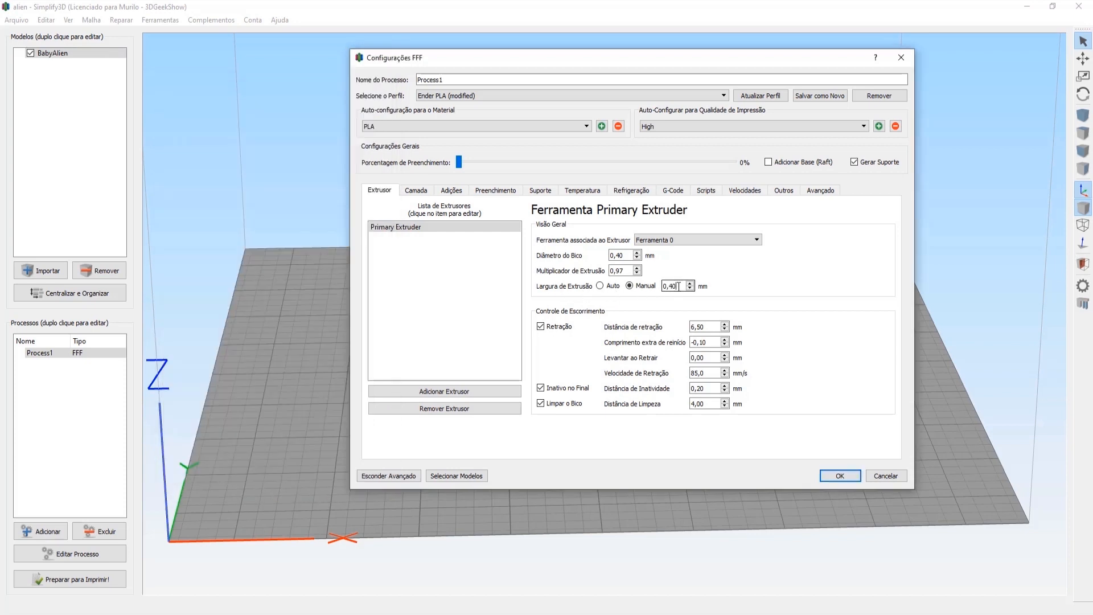
Set the primary extruder's manual extrusion width to 0,48 mm, and switch to the Calculator to divide 0,48 by 0,4.
left_click_drag(671, 286, 683, 289)
type("8")
left_click(449, 599)
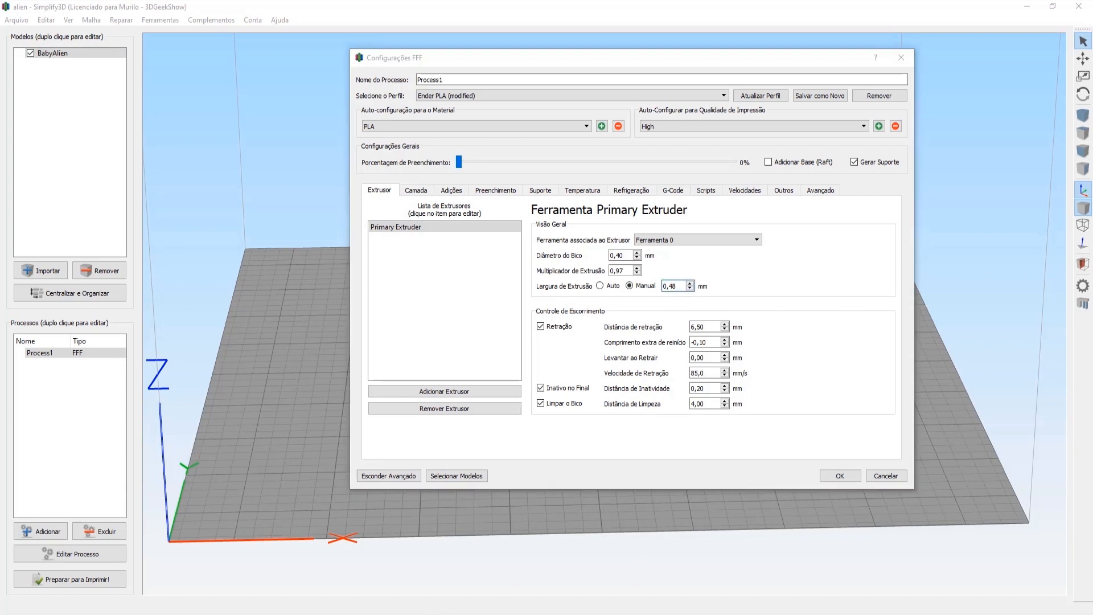
left_click(311, 253)
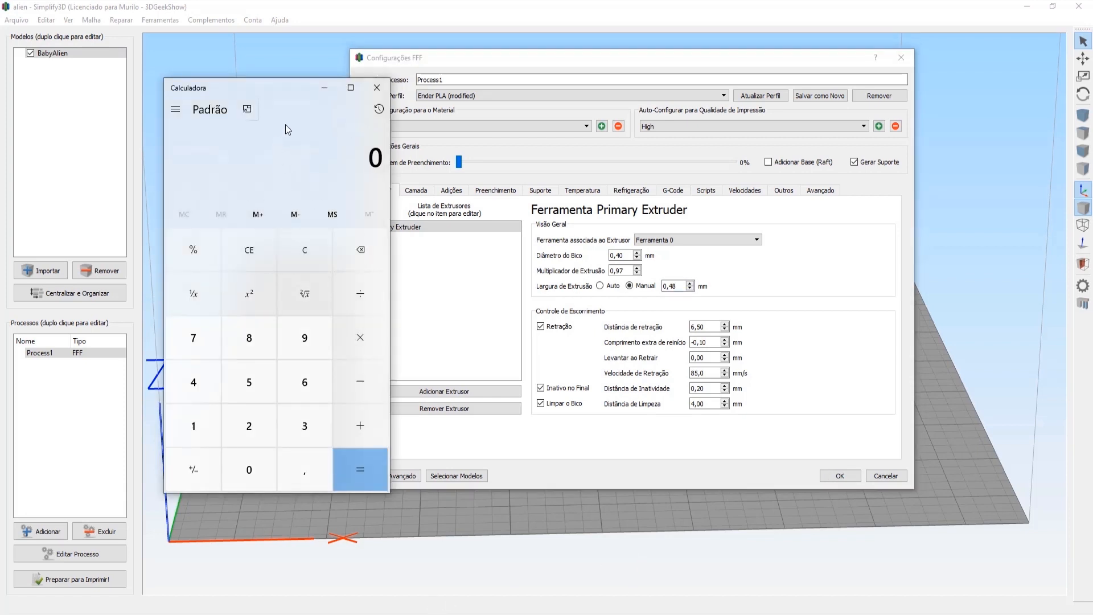
type(",48/")
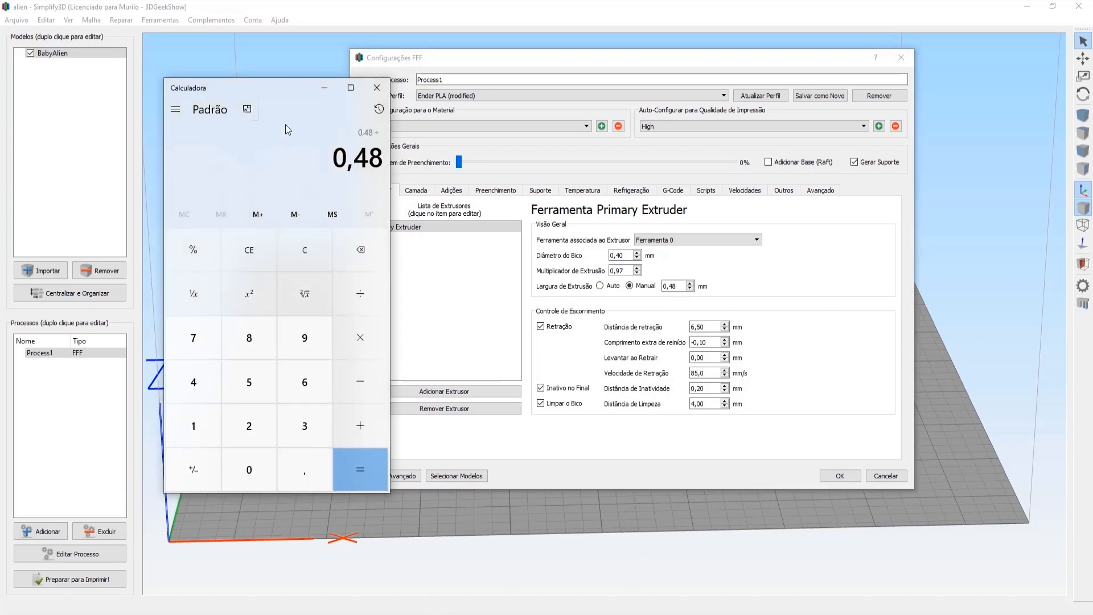
type(",4")
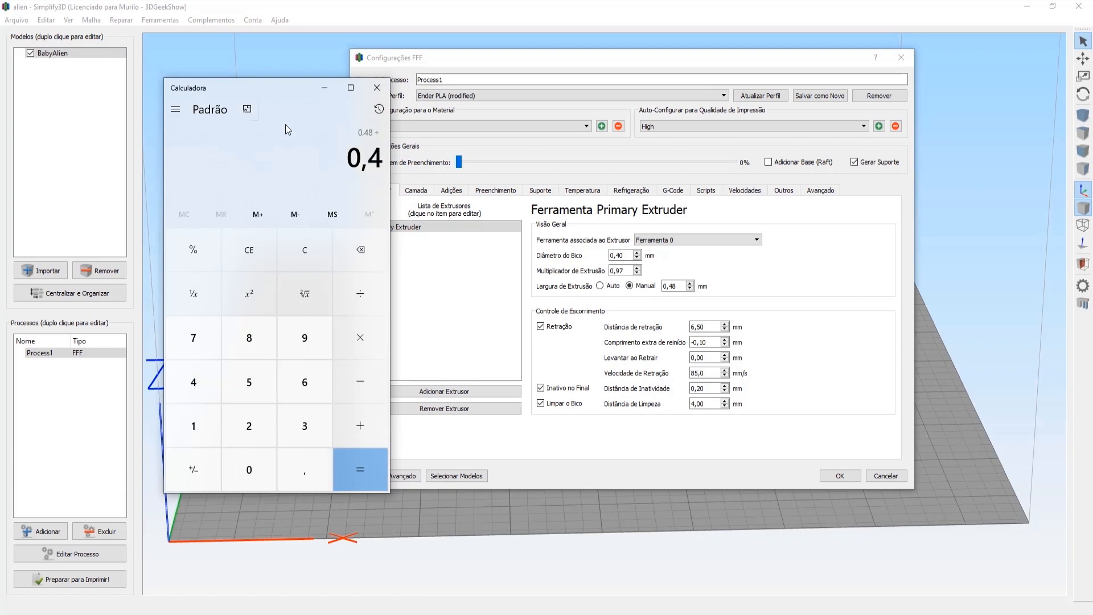
key("Return")
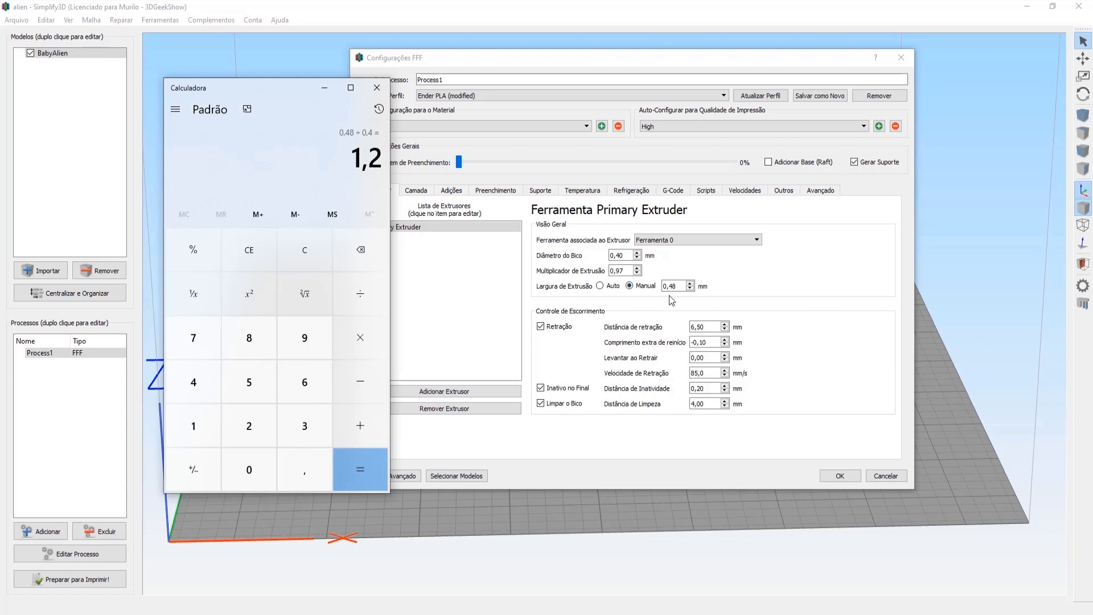
left_click(377, 90)
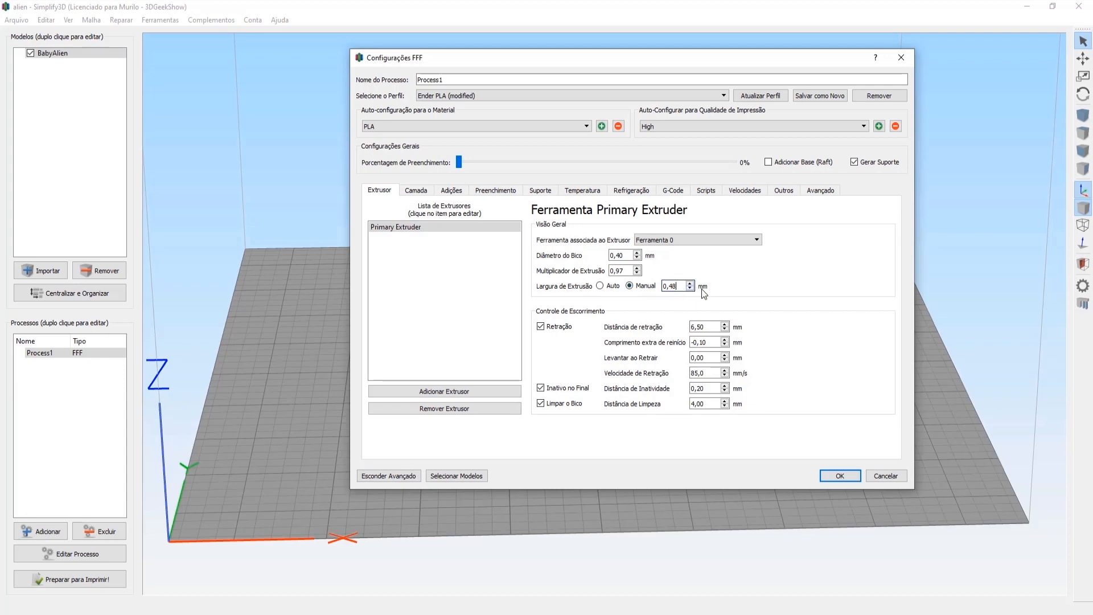
Check the support combination interval, then accept the process settings and prepare the BabyAlien model for printing.
left_click(541, 192)
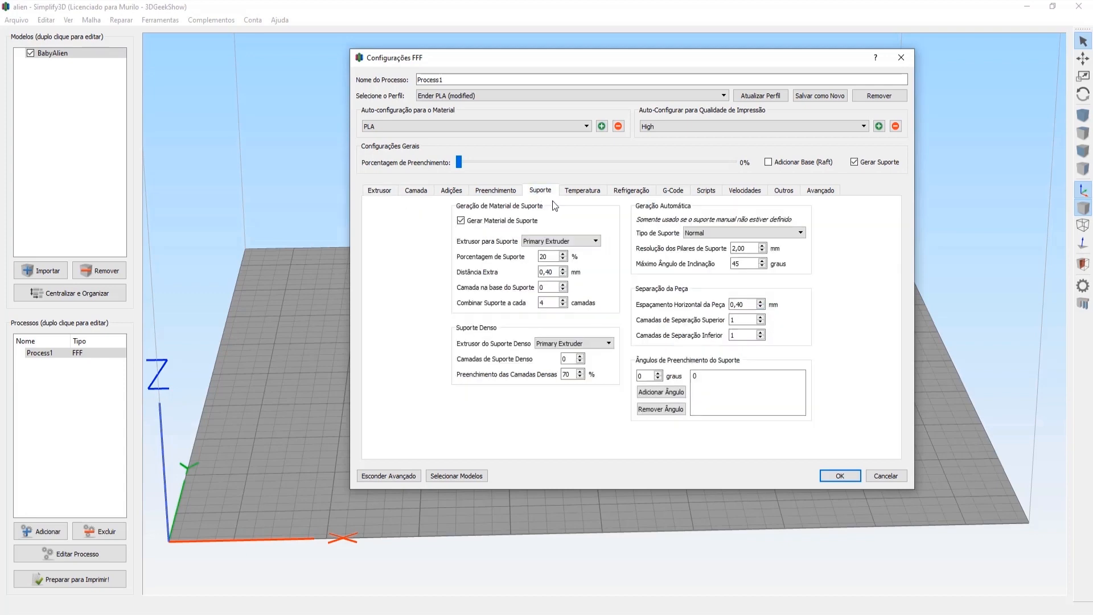
left_click_drag(552, 302, 525, 301)
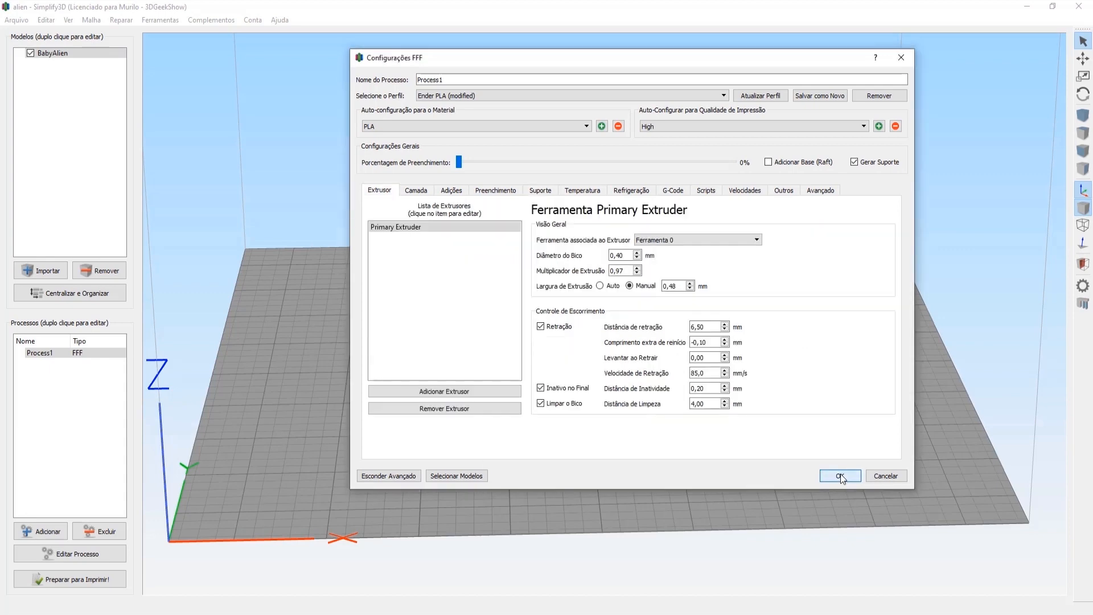
left_click(840, 477)
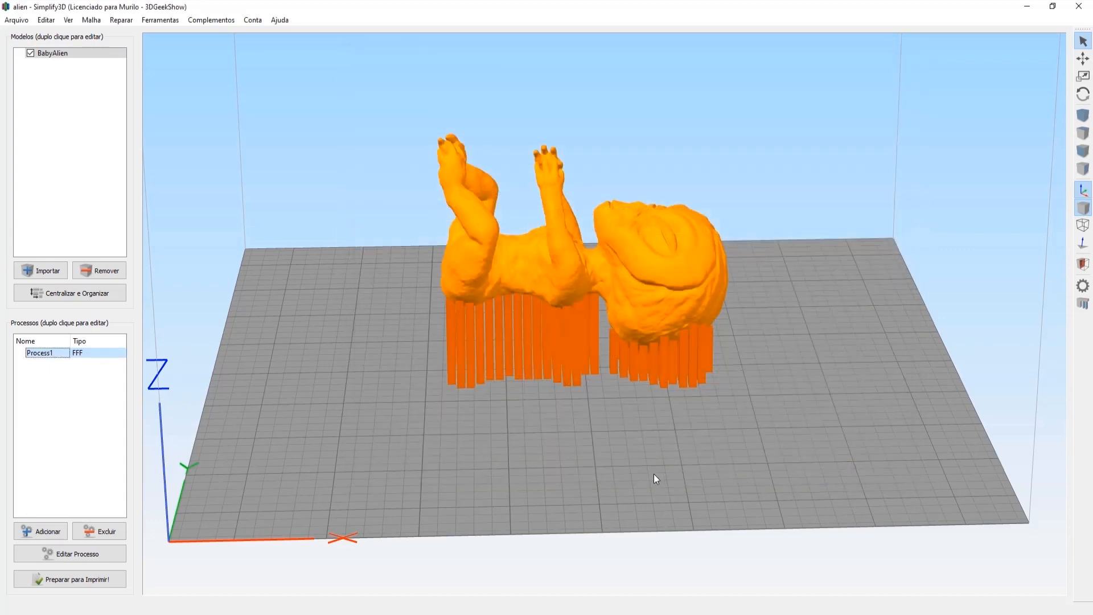
left_click(124, 578)
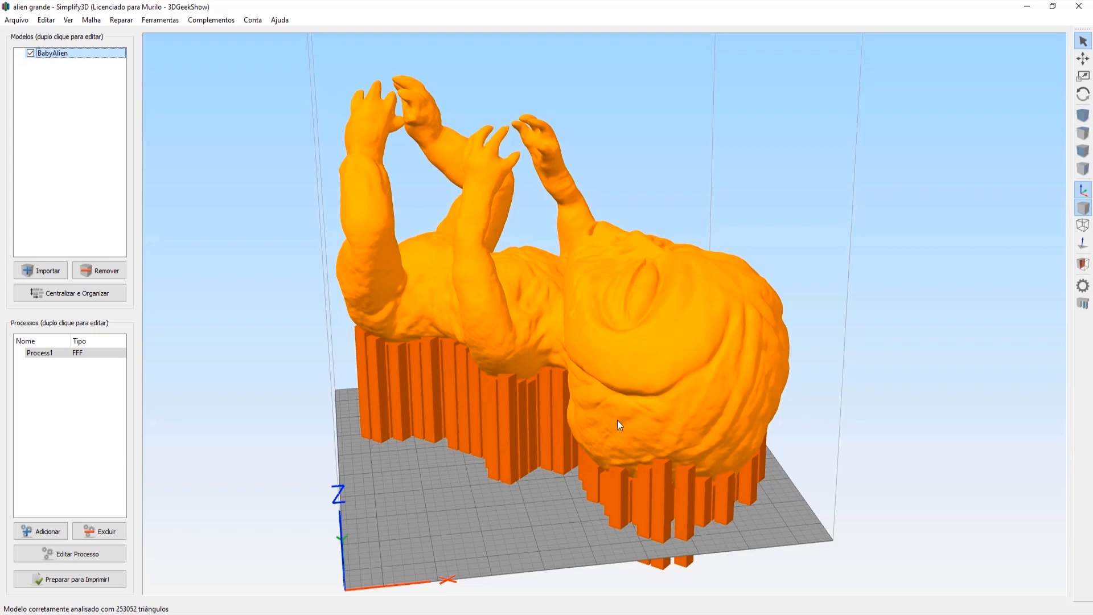
Inspect the enlarged BabyAlien model from several sides and review Process1's layer and speed settings without changing them.
left_click_drag(571, 425, 686, 343)
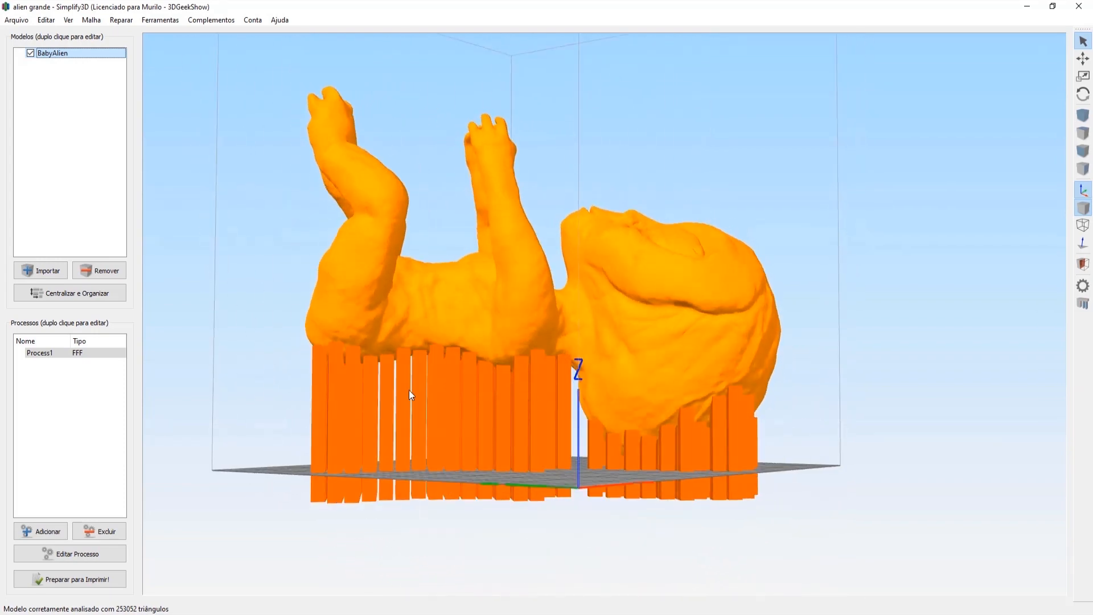
left_click_drag(732, 416, 588, 457)
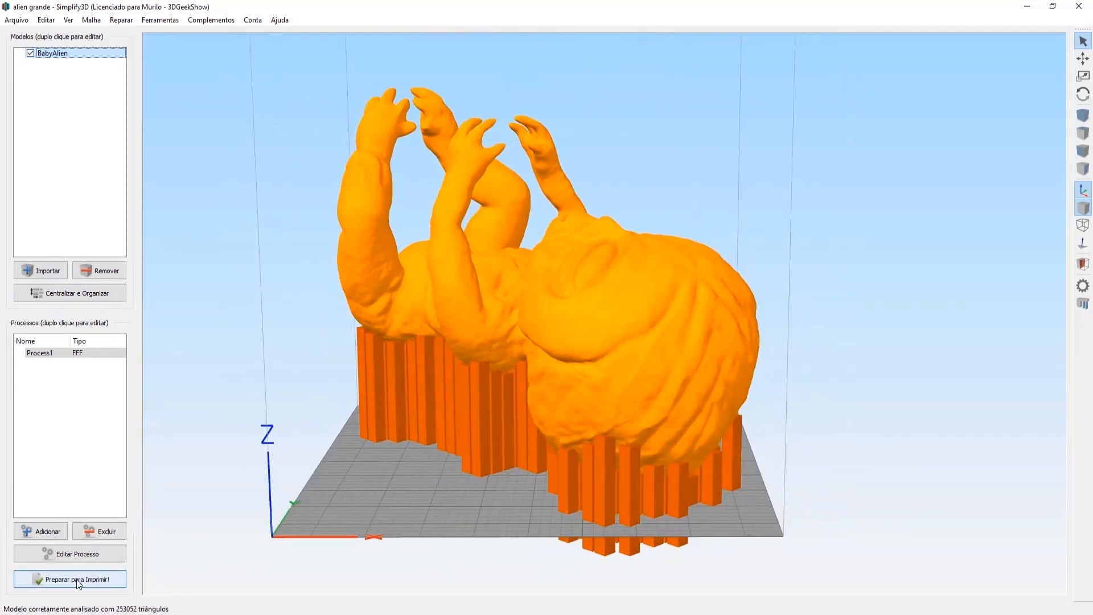
left_click(74, 554)
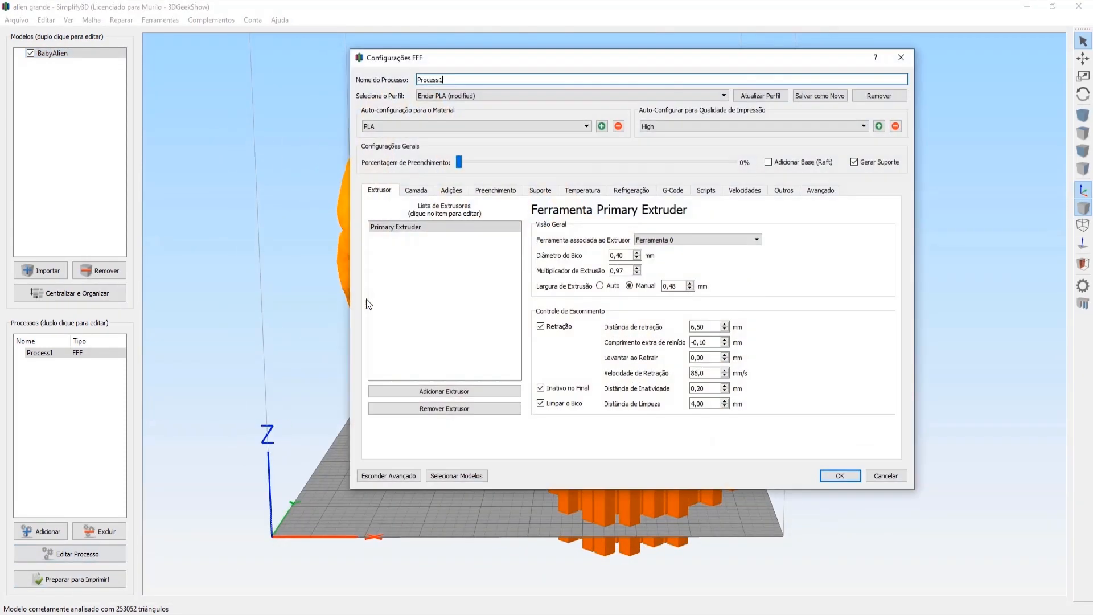
left_click(414, 191)
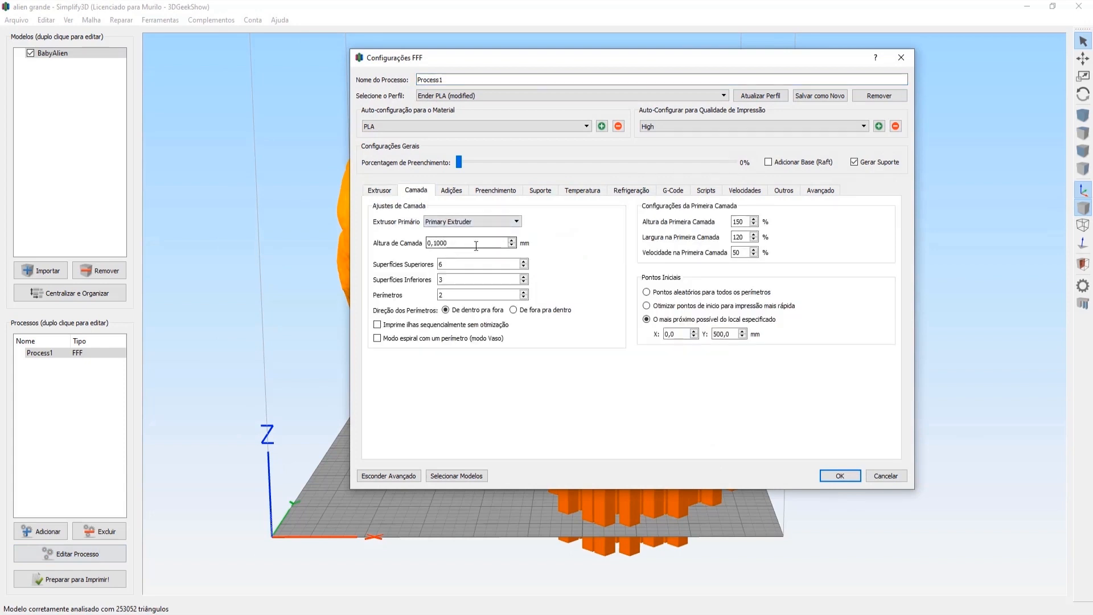
left_click(885, 477)
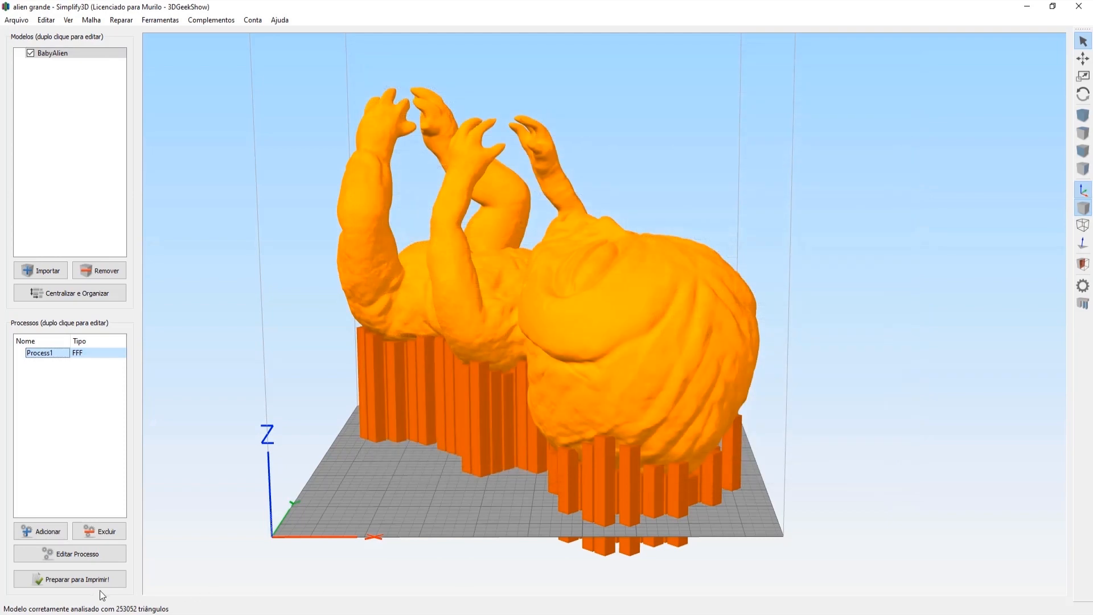
left_click(79, 556)
left_click(737, 191)
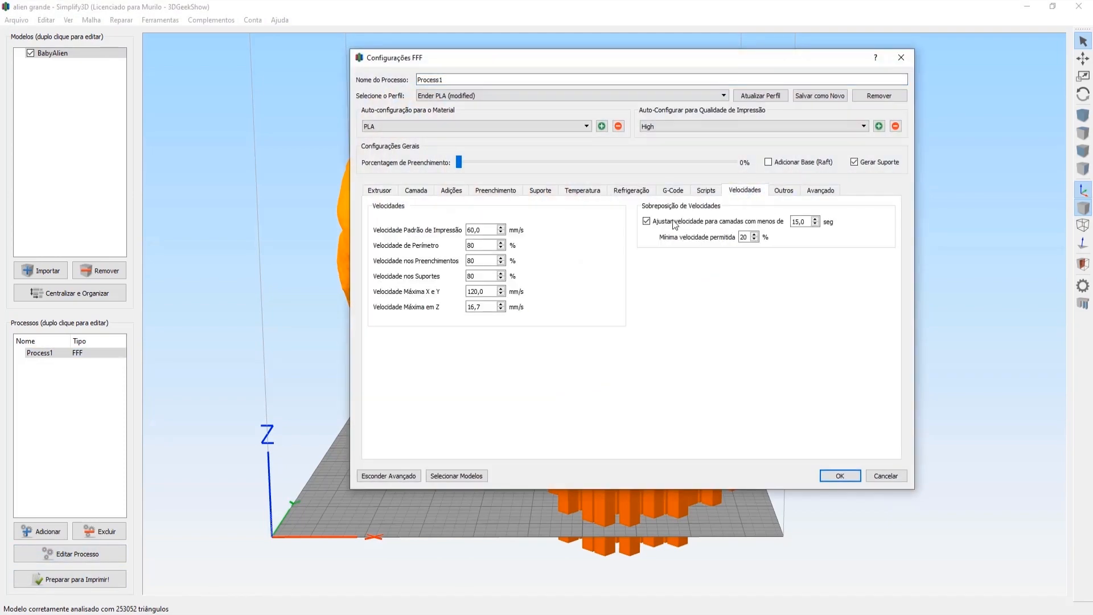
left_click(893, 477)
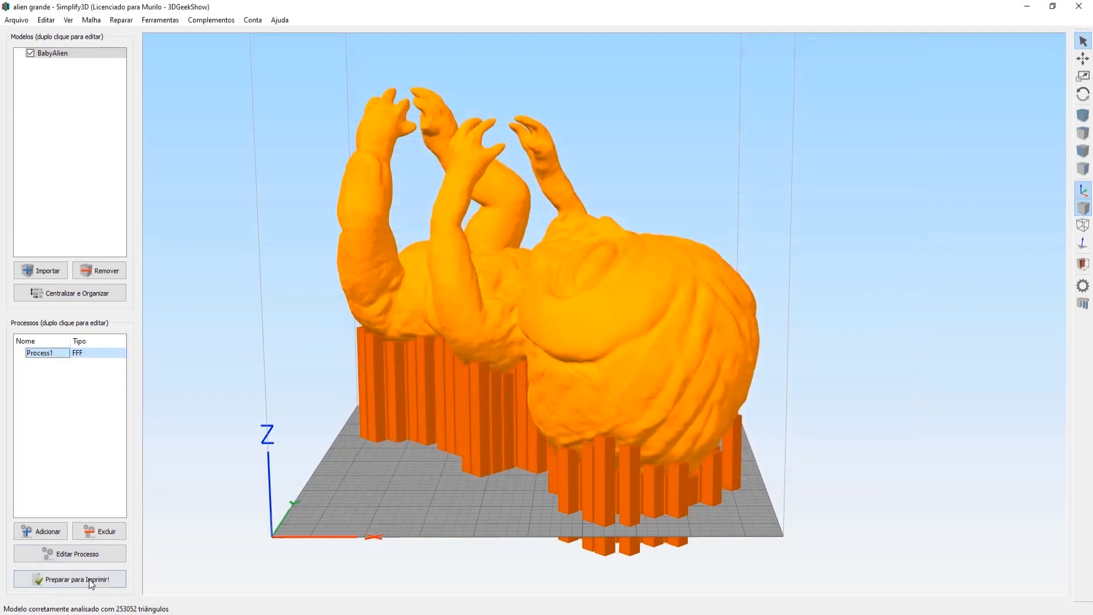
Prepare the enlarged BabyAlien for printing, examine its print time and supports in the preview, and exit the preview.
left_click(85, 580)
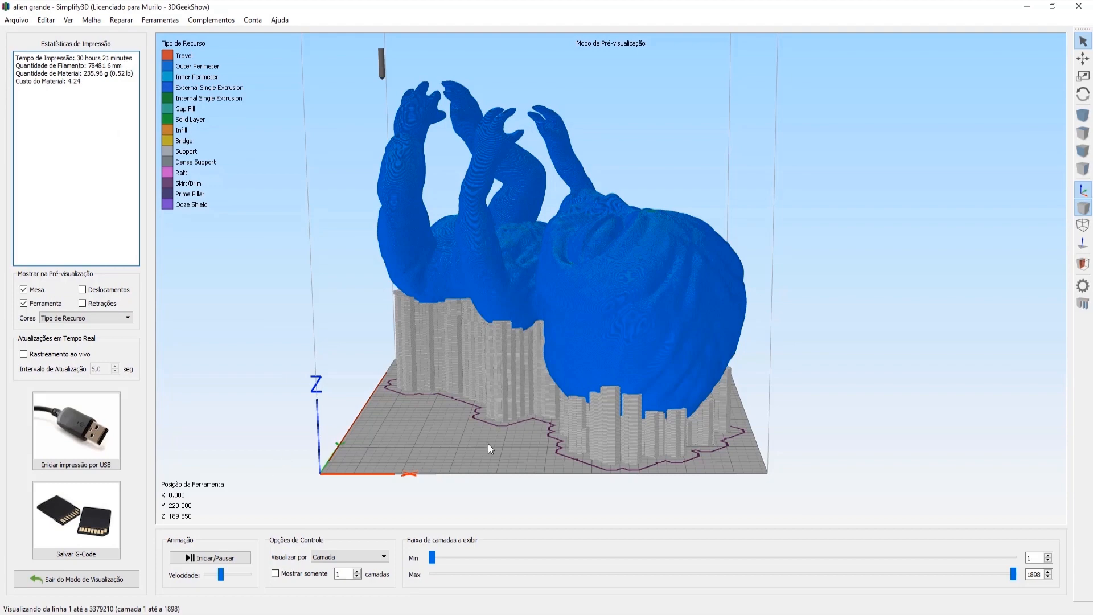
left_click_drag(456, 460, 716, 378)
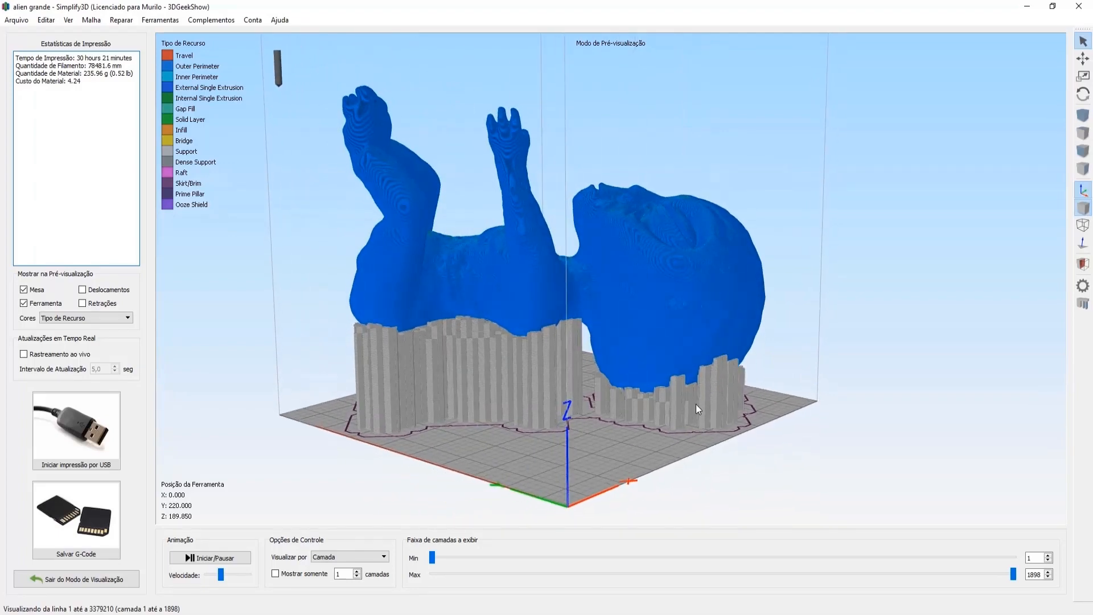
left_click_drag(718, 423, 558, 478)
left_click(81, 579)
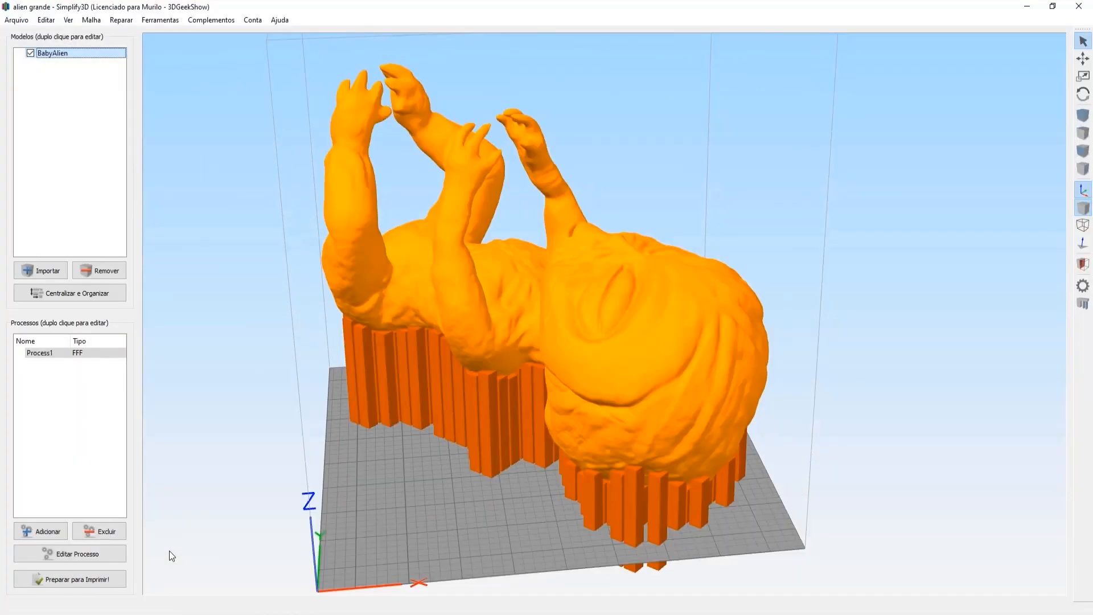
Set Process1 to combine support every 4 layers, accept the settings and prepare the enlarged BabyAlien for printing.
left_click(100, 553)
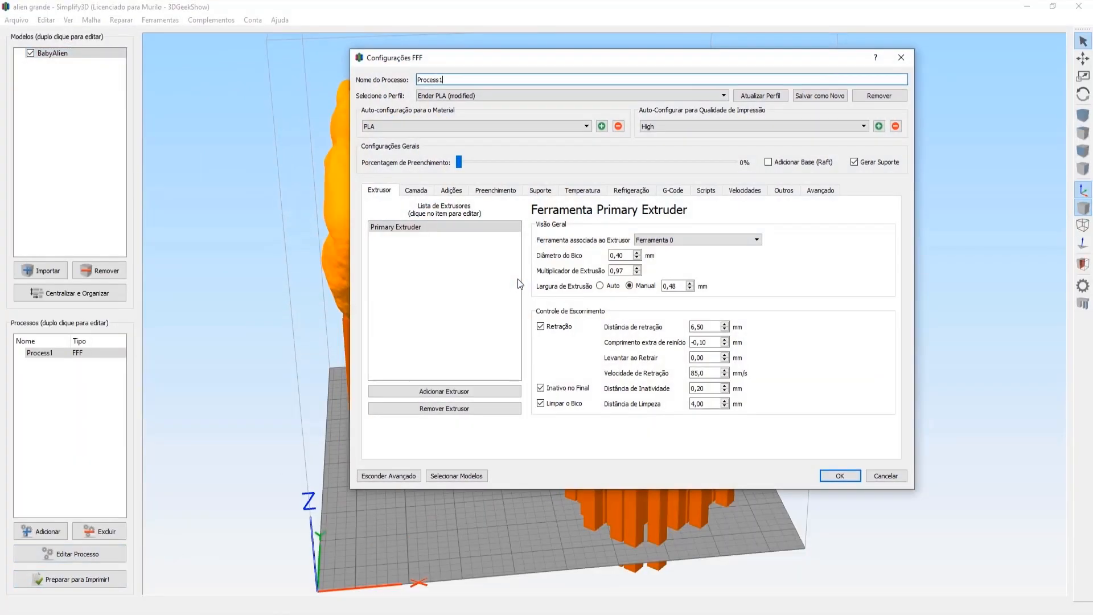
left_click(545, 193)
double_click(549, 303)
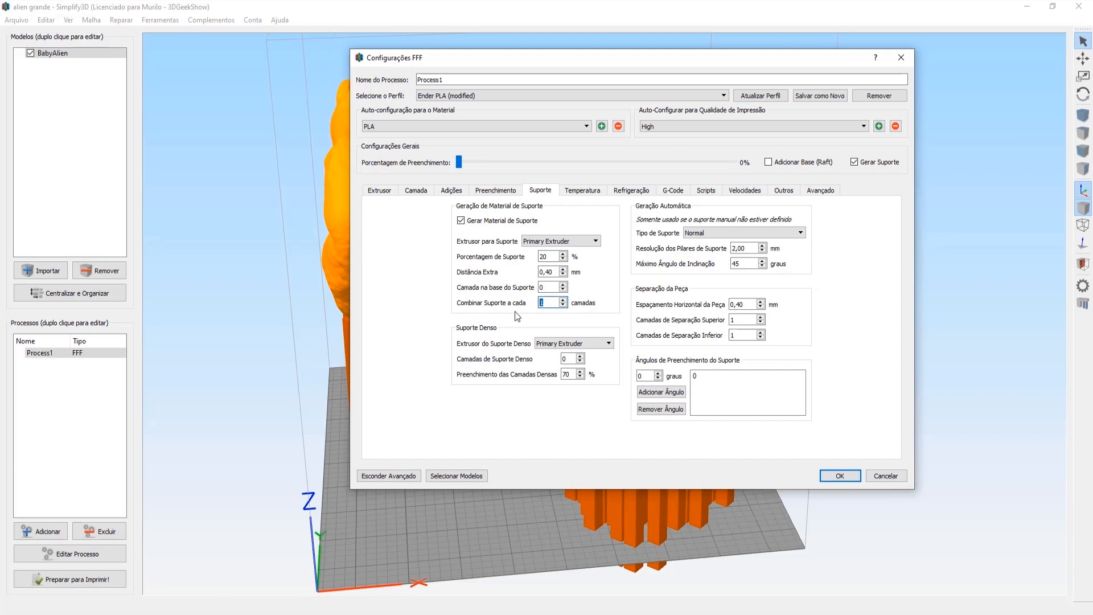
left_click(415, 190)
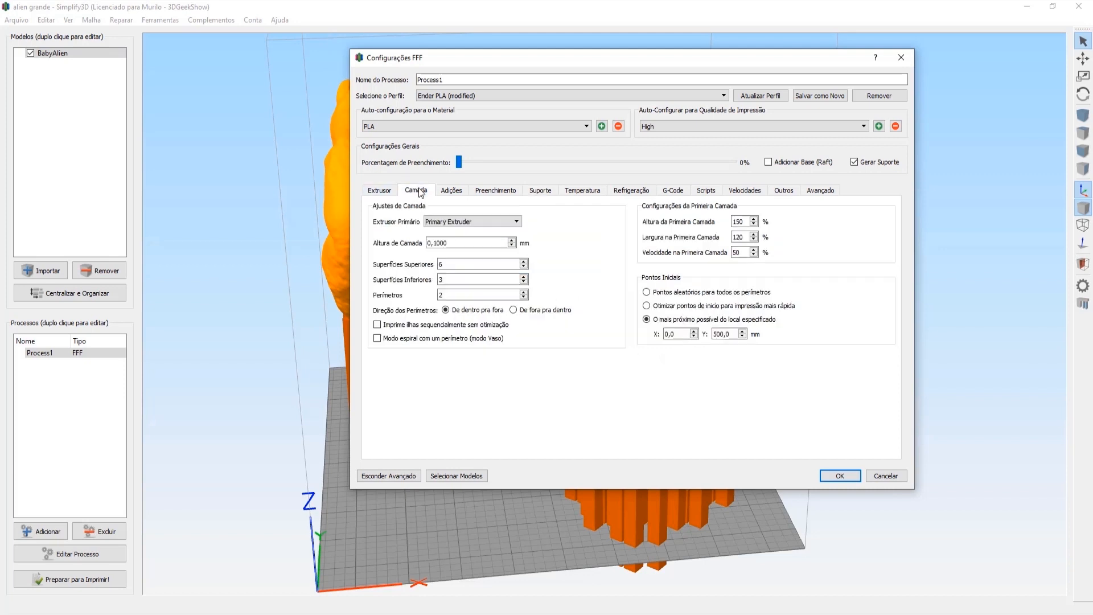
left_click(539, 192)
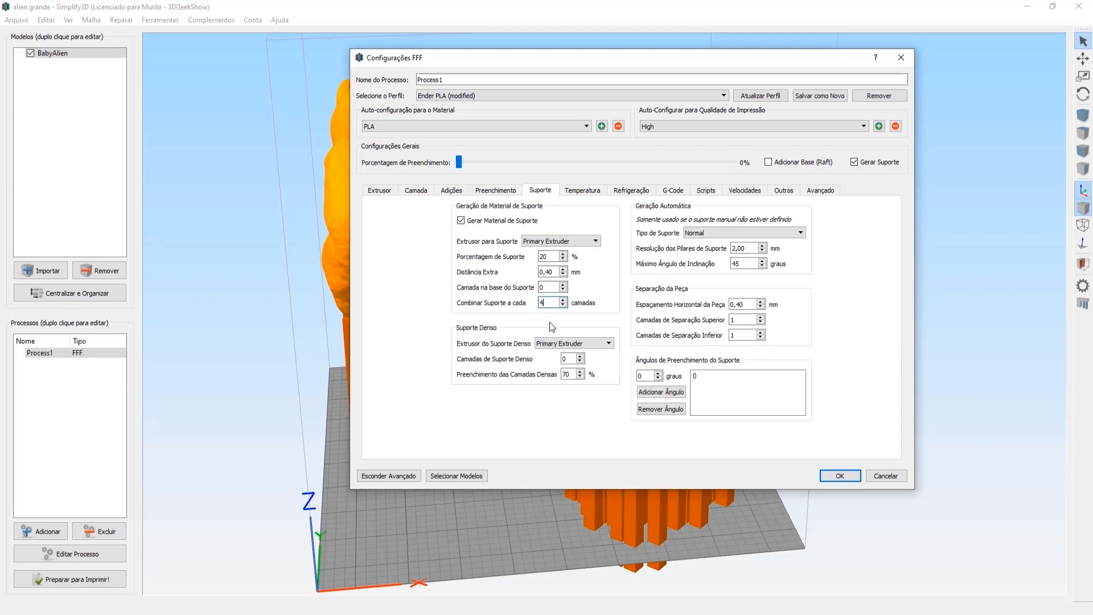
left_click(839, 475)
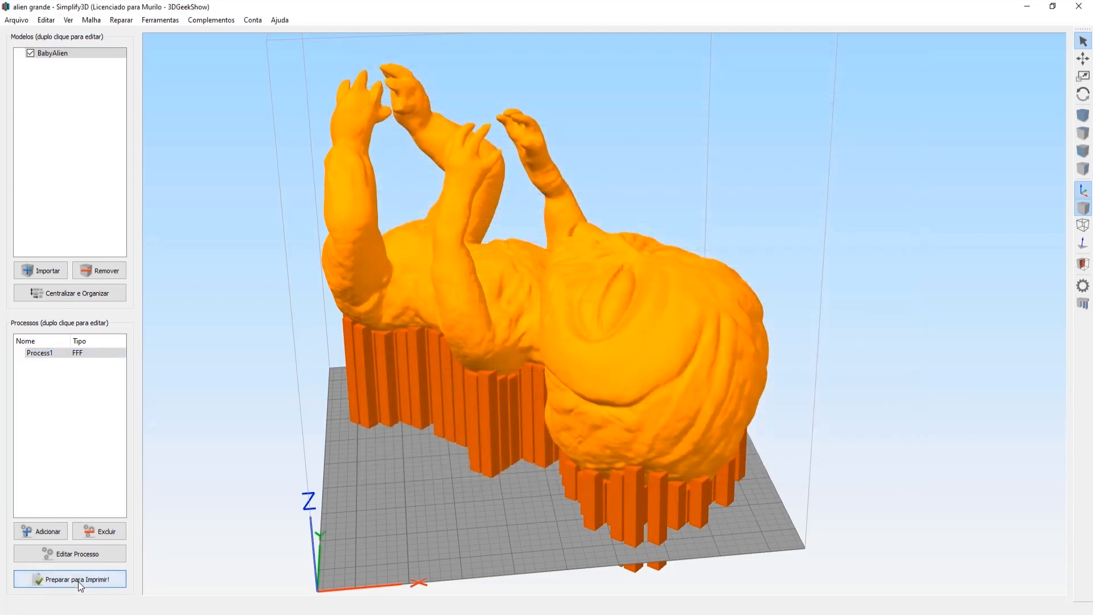
left_click(77, 580)
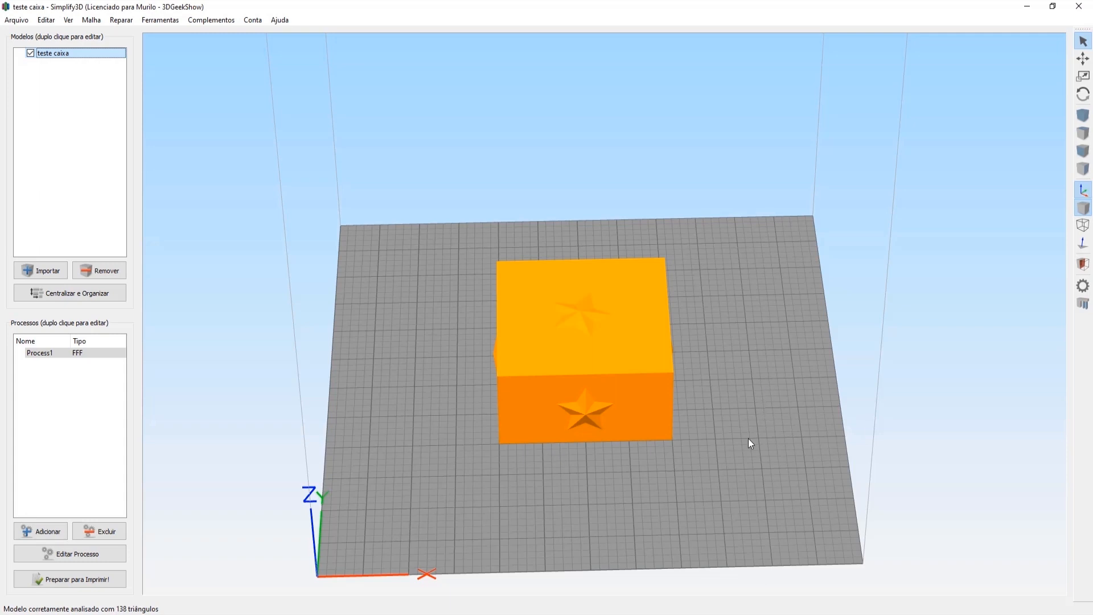
Examine the teste caixa box, including its raised stars and the support filling its hollow underside.
left_click_drag(756, 445, 625, 486)
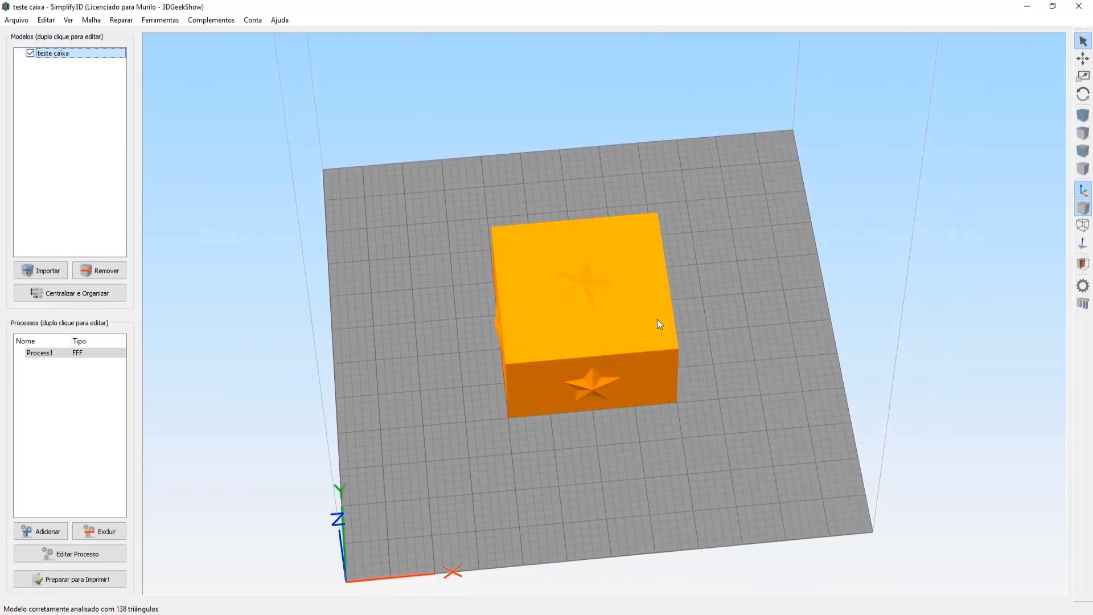
left_click_drag(745, 406, 534, 427)
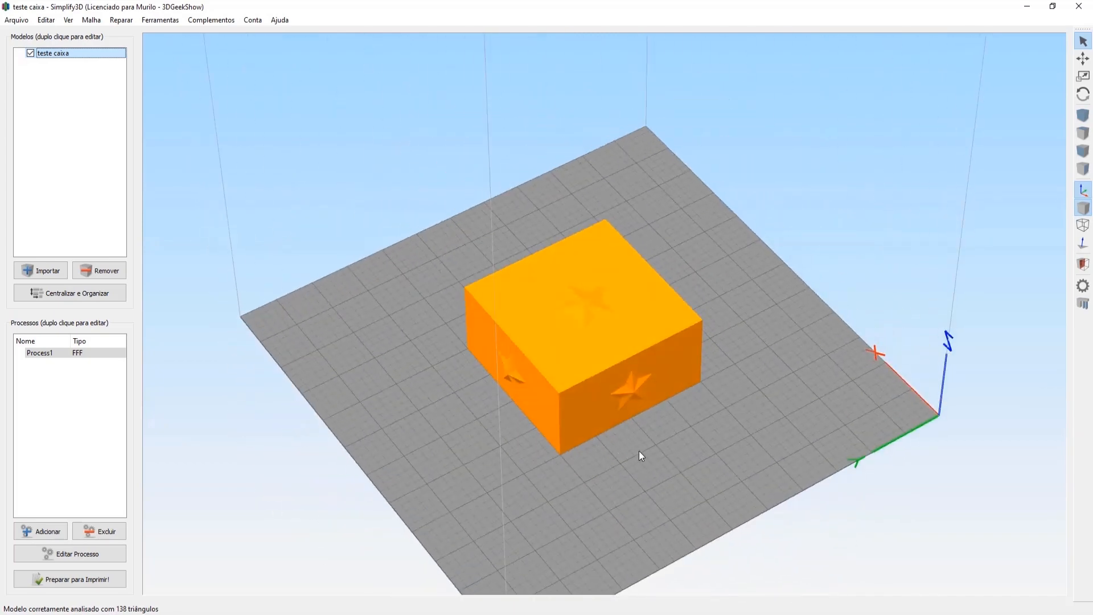
scroll(638, 451, "up", 3)
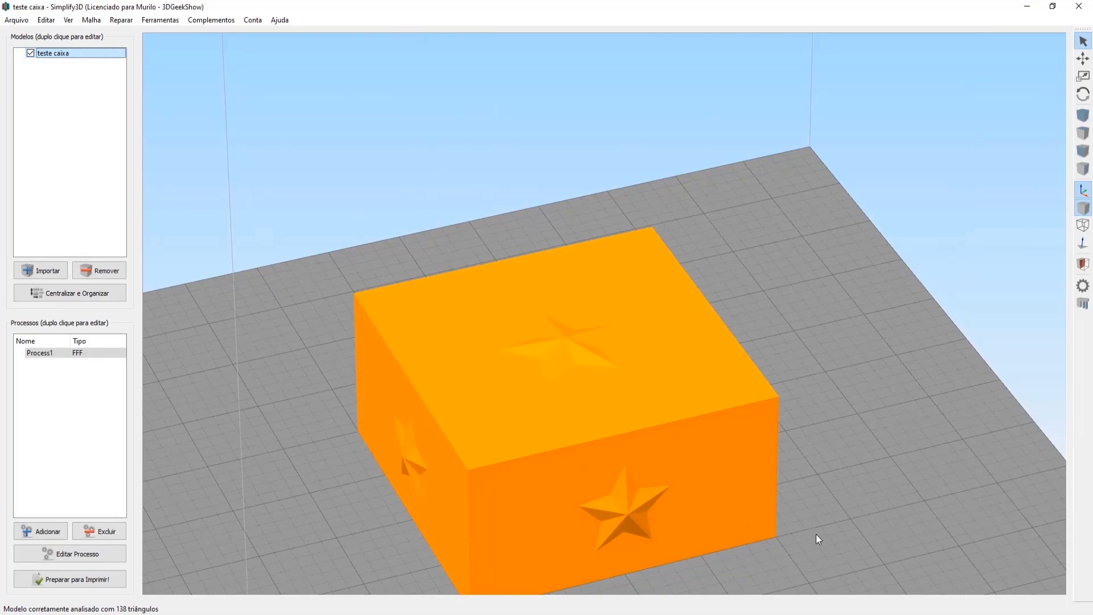
left_click_drag(815, 534, 807, 311)
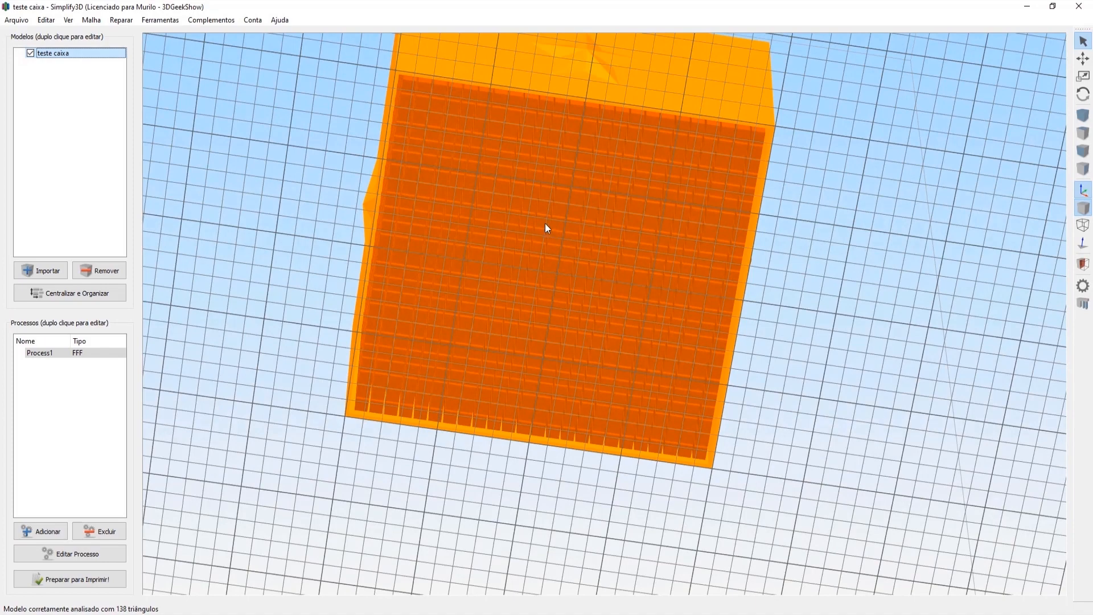
left_click_drag(532, 202, 580, 379)
left_click_drag(606, 254, 629, 238)
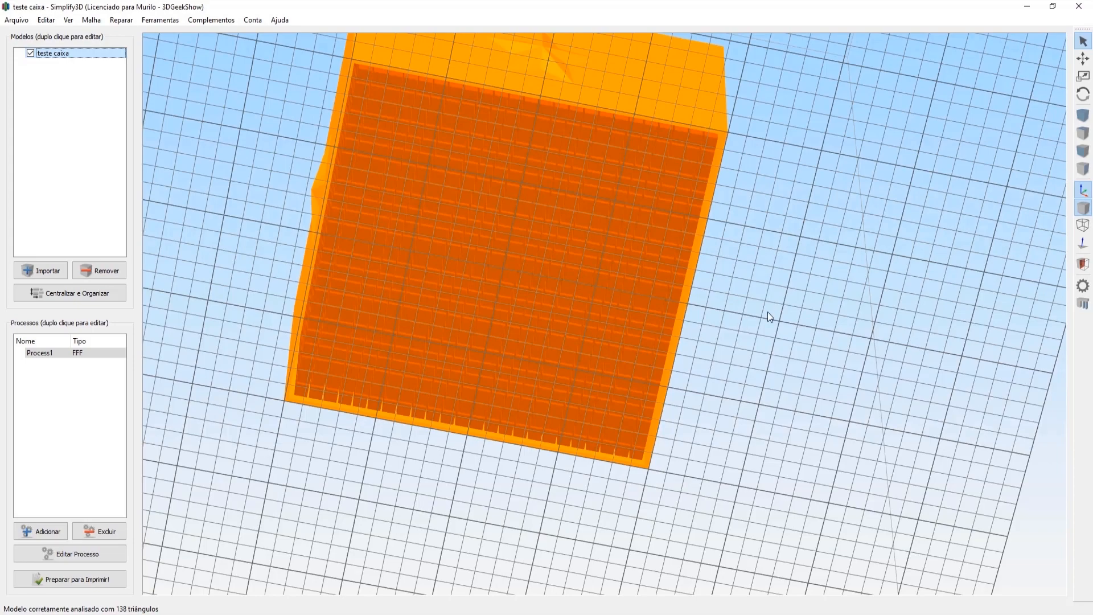
left_click_drag(767, 315, 689, 376)
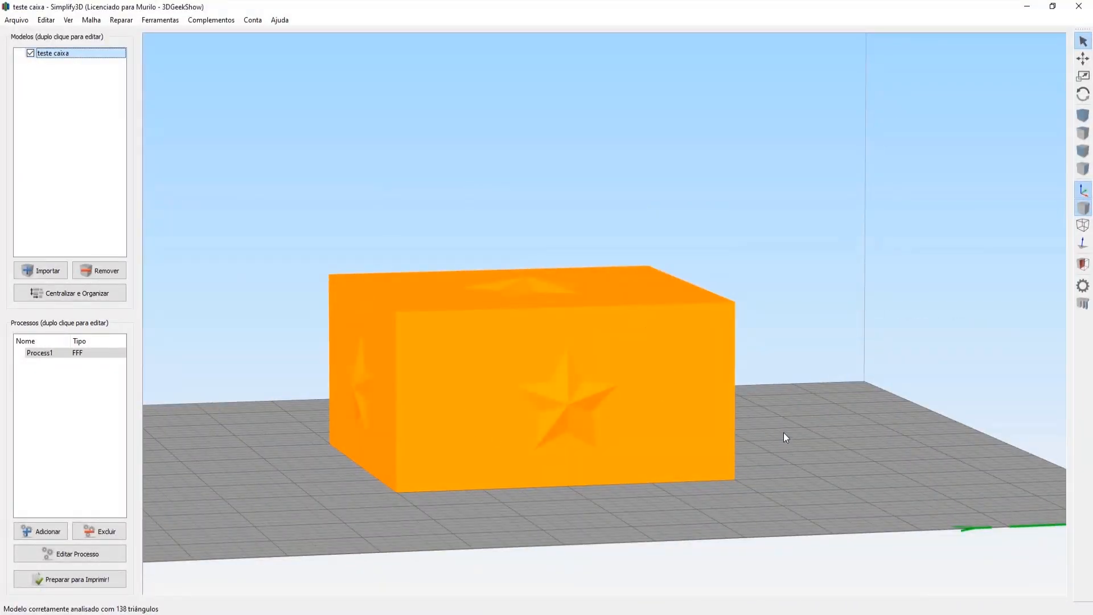
left_click_drag(795, 429, 795, 530)
scroll(672, 442, "down", 5)
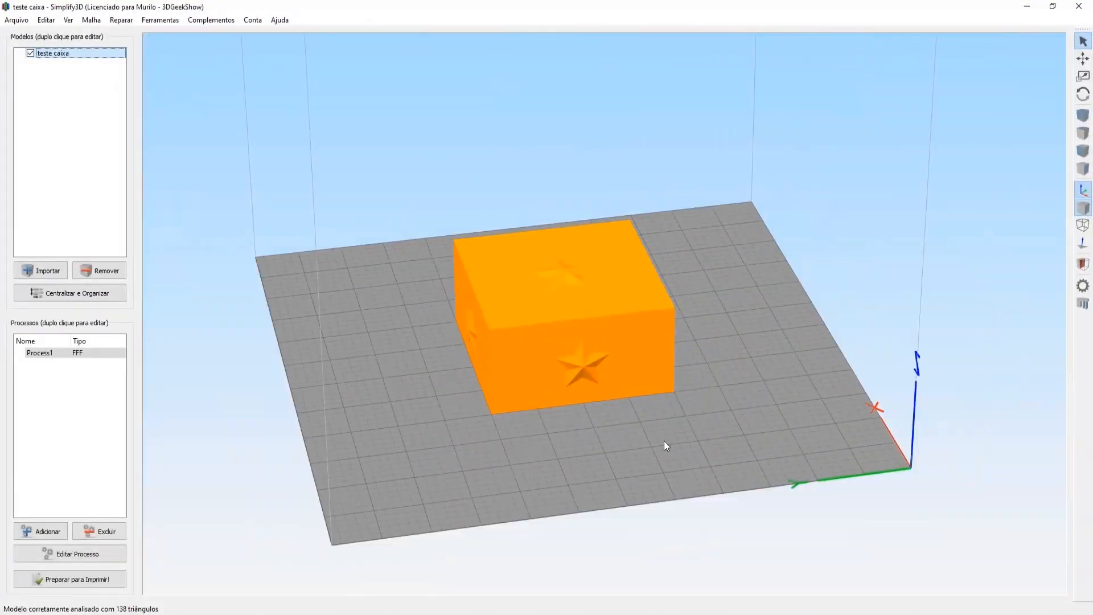
Review Process1's layer height and support combination settings for the teste caixa box, accepting them without changes.
left_click(106, 559)
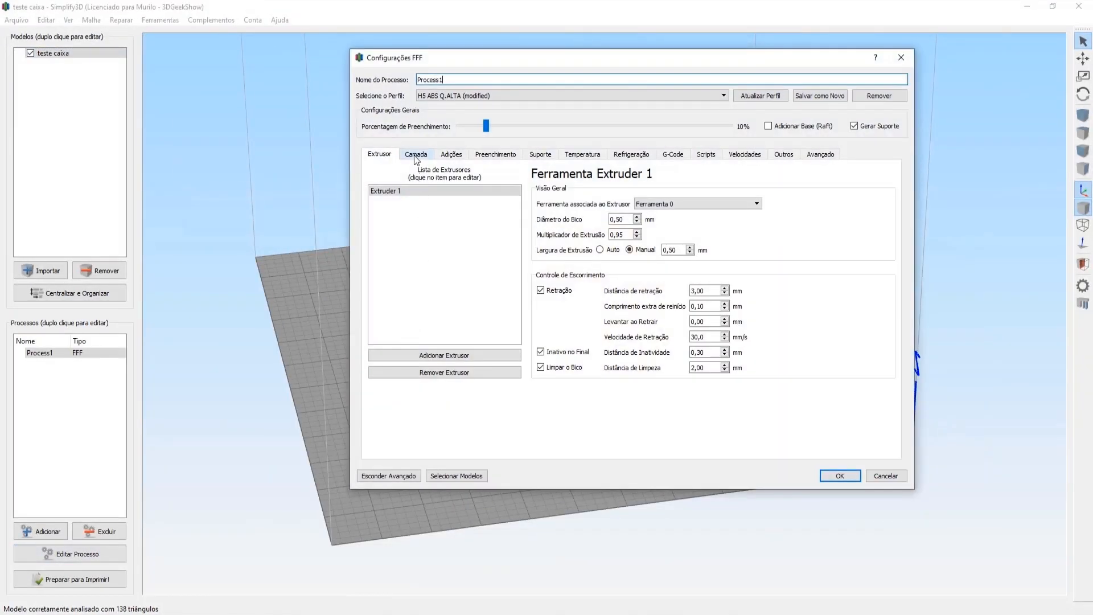
left_click(415, 155)
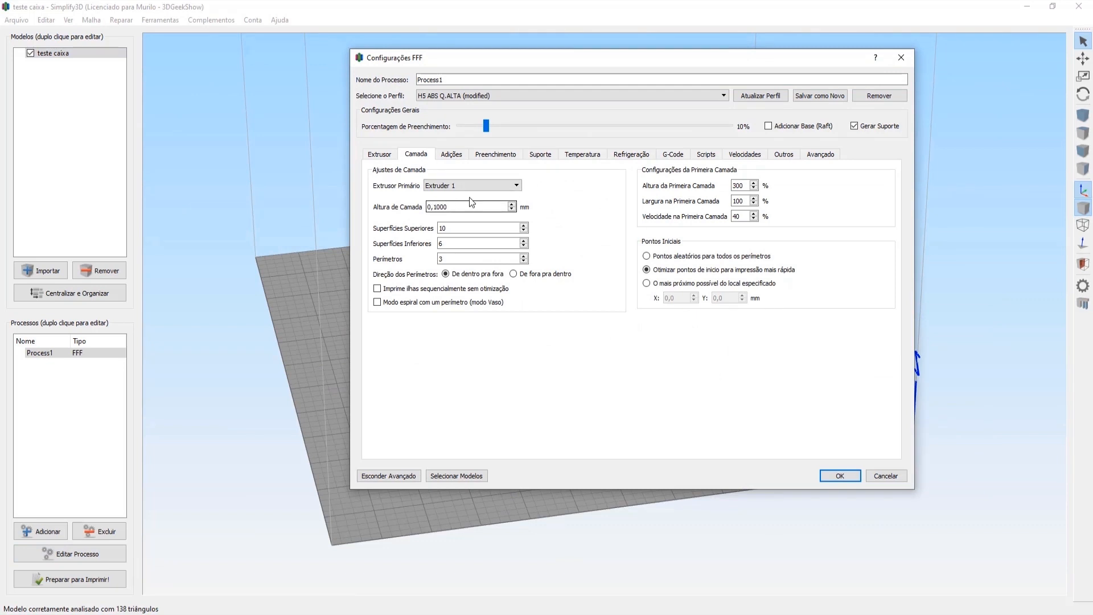
left_click(540, 154)
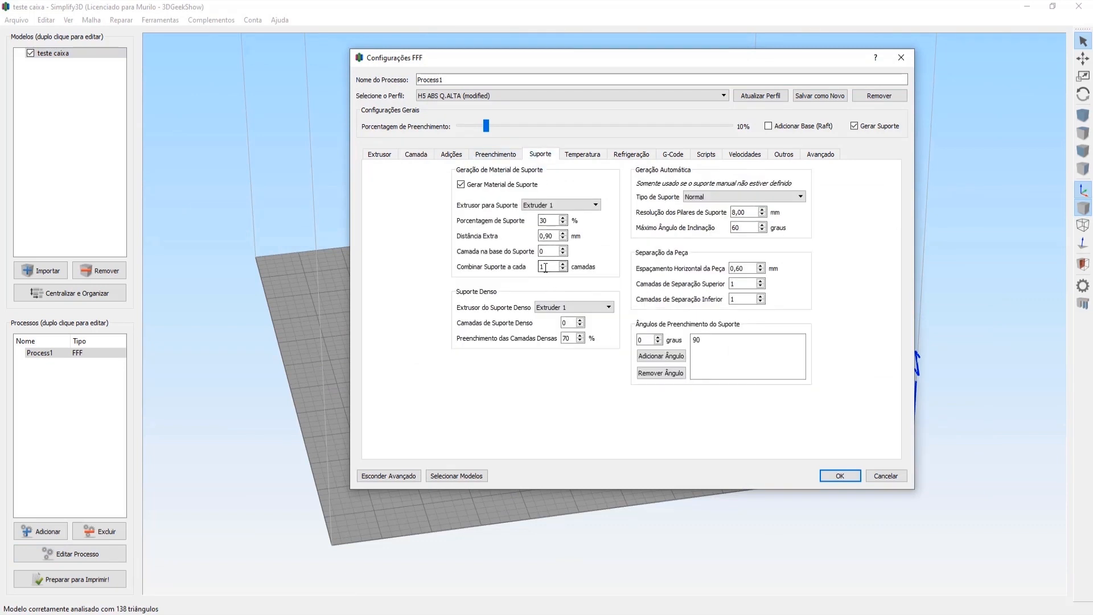
left_click(840, 476)
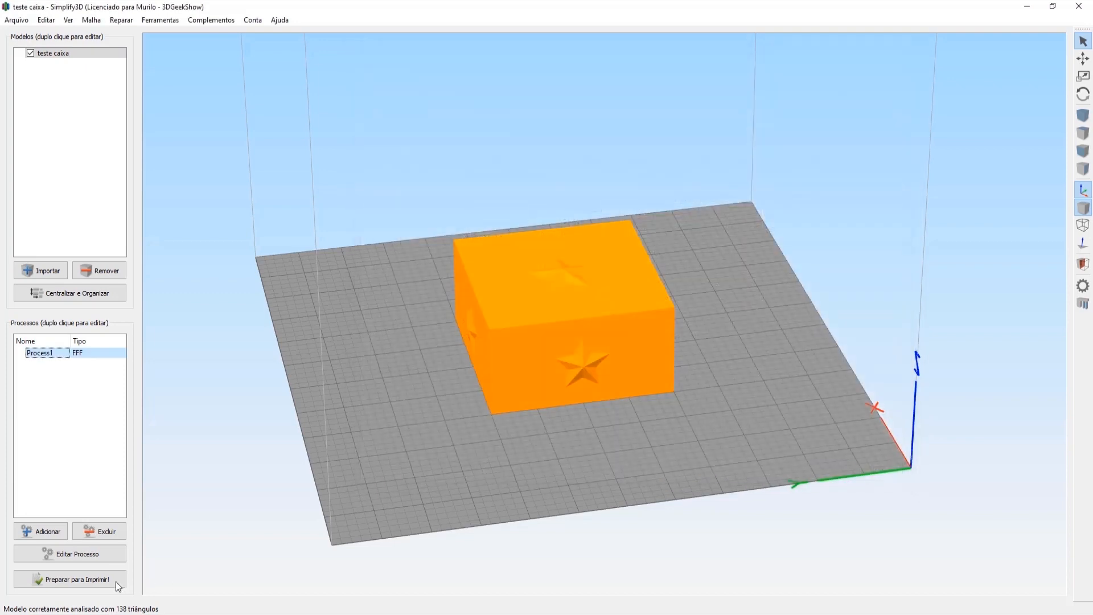
Prepare the teste caixa box for printing, check its estimated print time in the preview, and exit the preview.
left_click(115, 582)
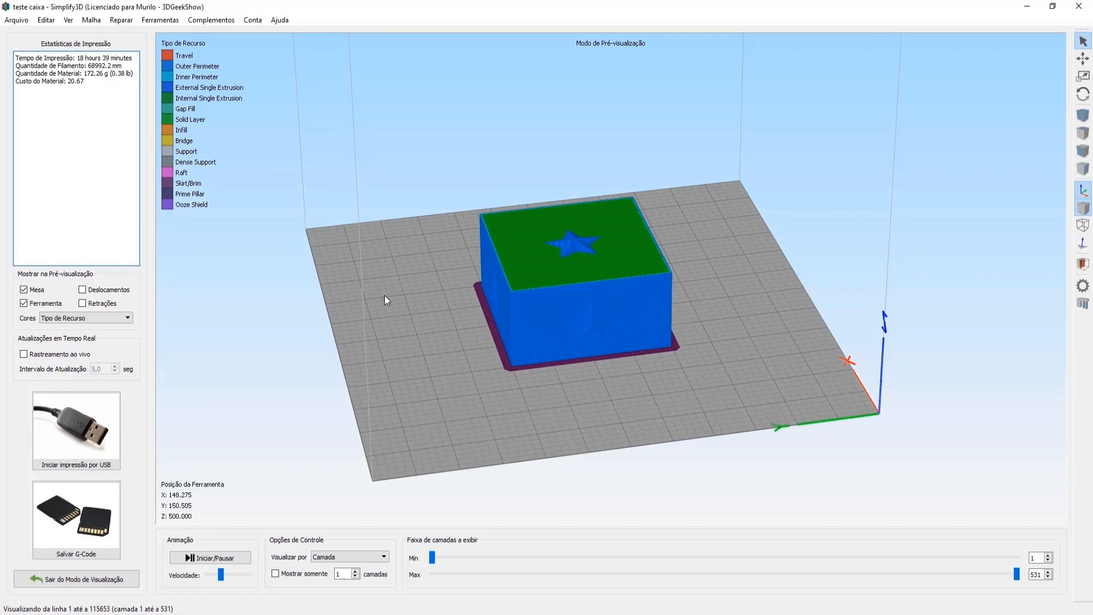
scroll(659, 388, "up", 5)
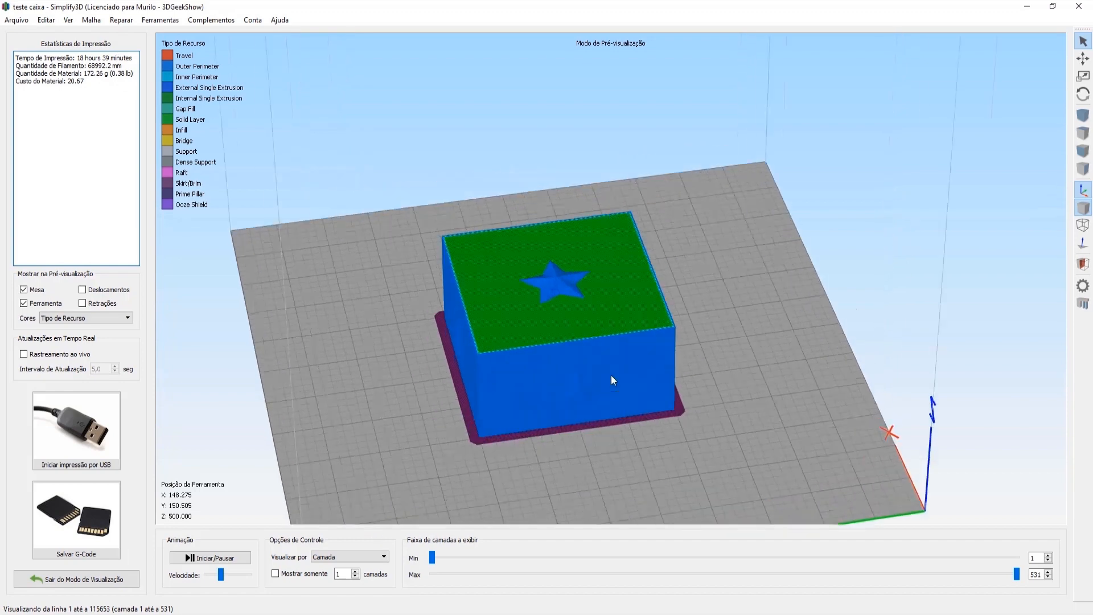
left_click(94, 581)
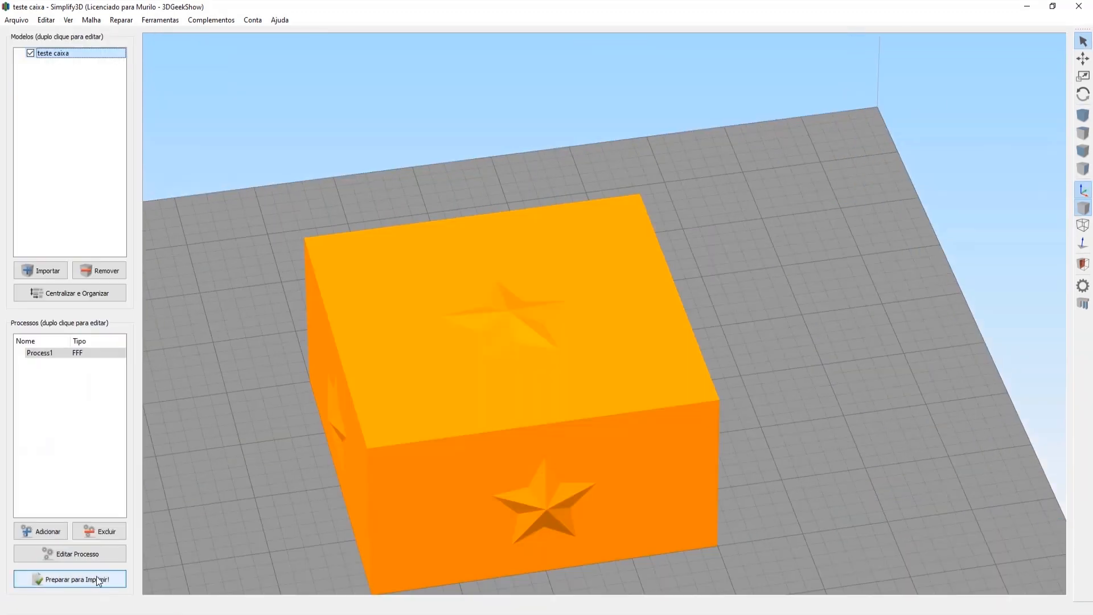
Set Process1 to combine support every 4 layers, accept the settings and prepare the teste caixa box for printing.
left_click(85, 555)
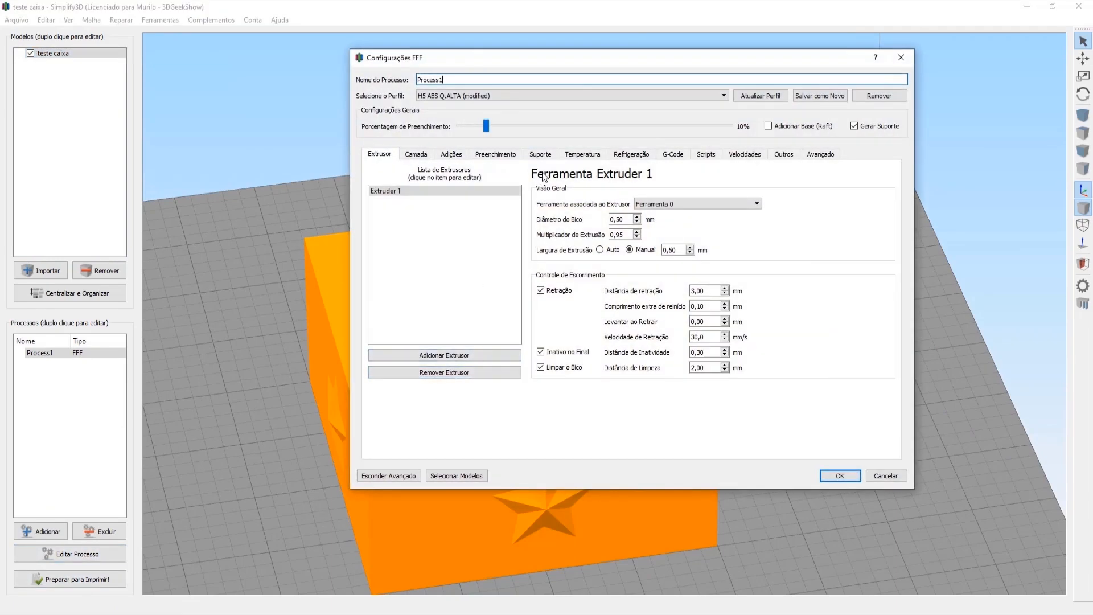
left_click(539, 157)
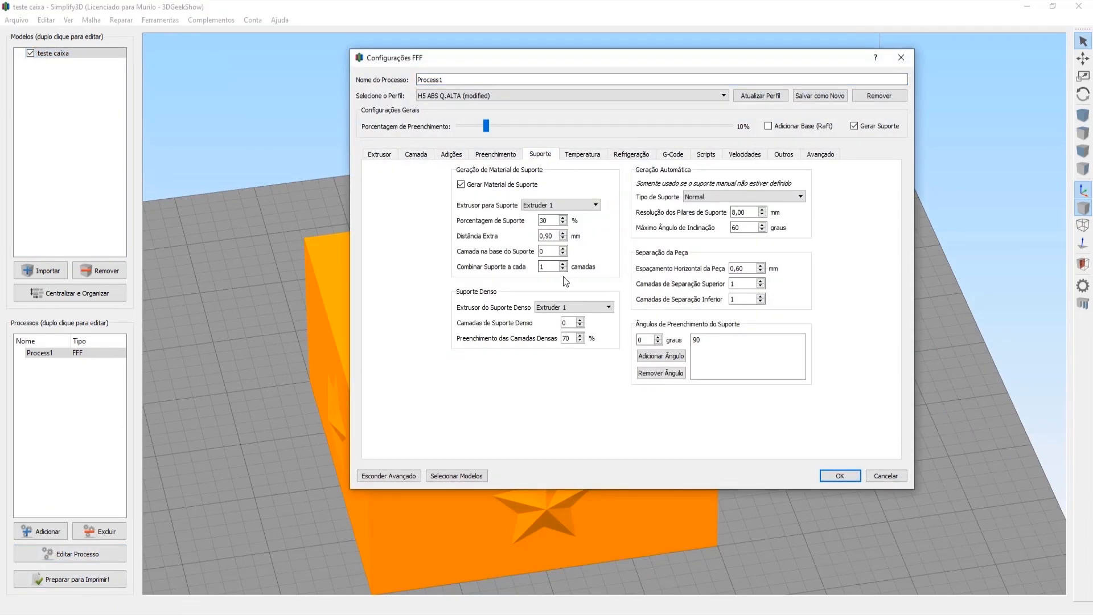
double_click(550, 268)
type("4")
left_click(838, 477)
left_click(99, 579)
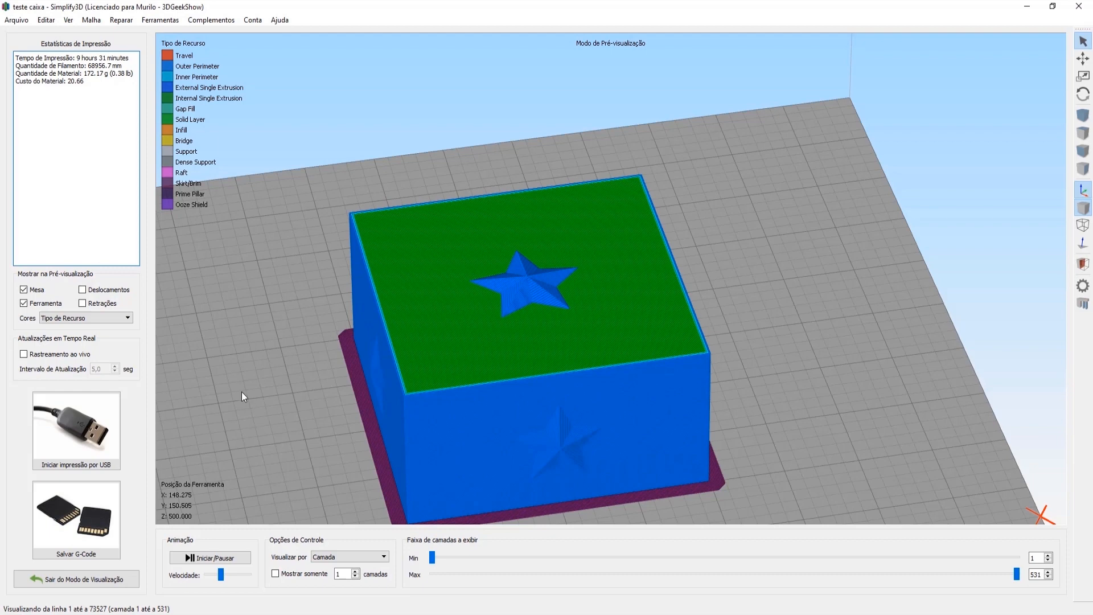
Examine the sliced teste caixa box from several sides in the preview, along with its print time statistics.
scroll(345, 384, "down", 4)
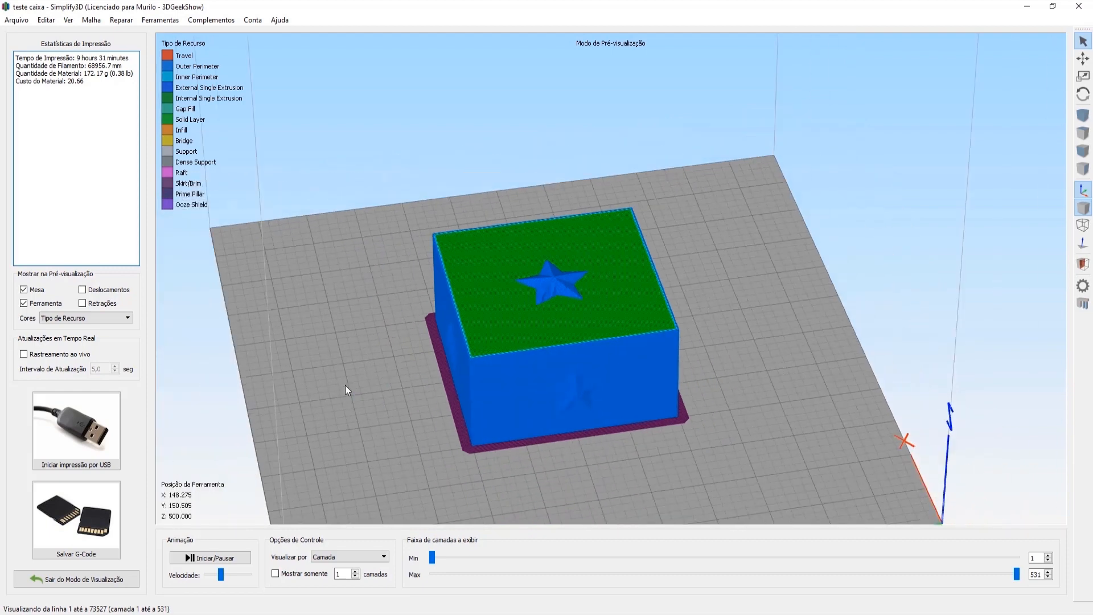
left_click_drag(414, 418, 364, 407)
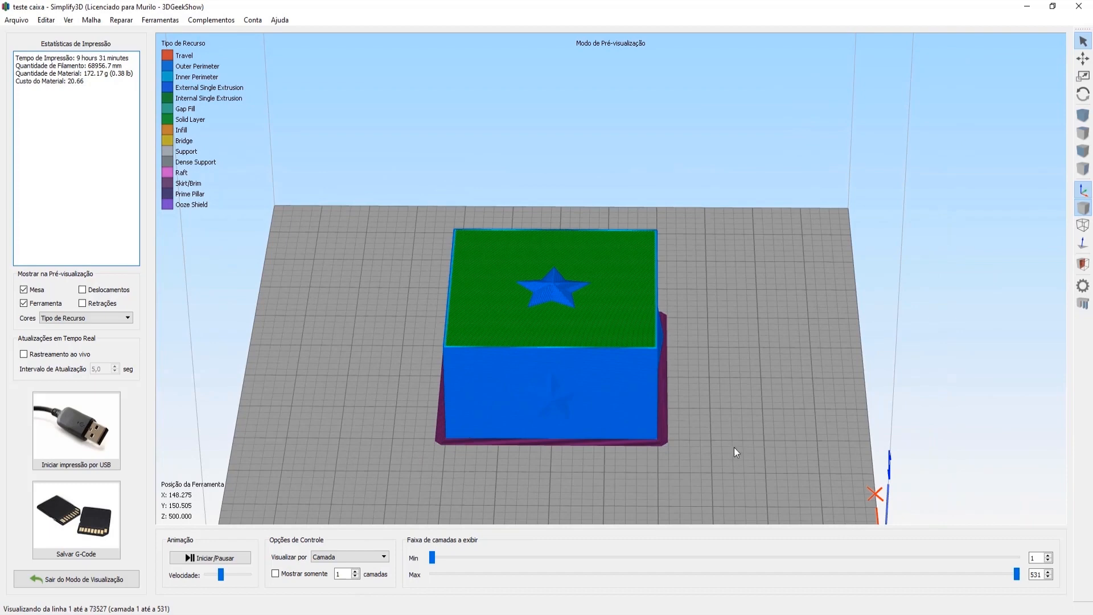
left_click_drag(734, 448, 696, 462)
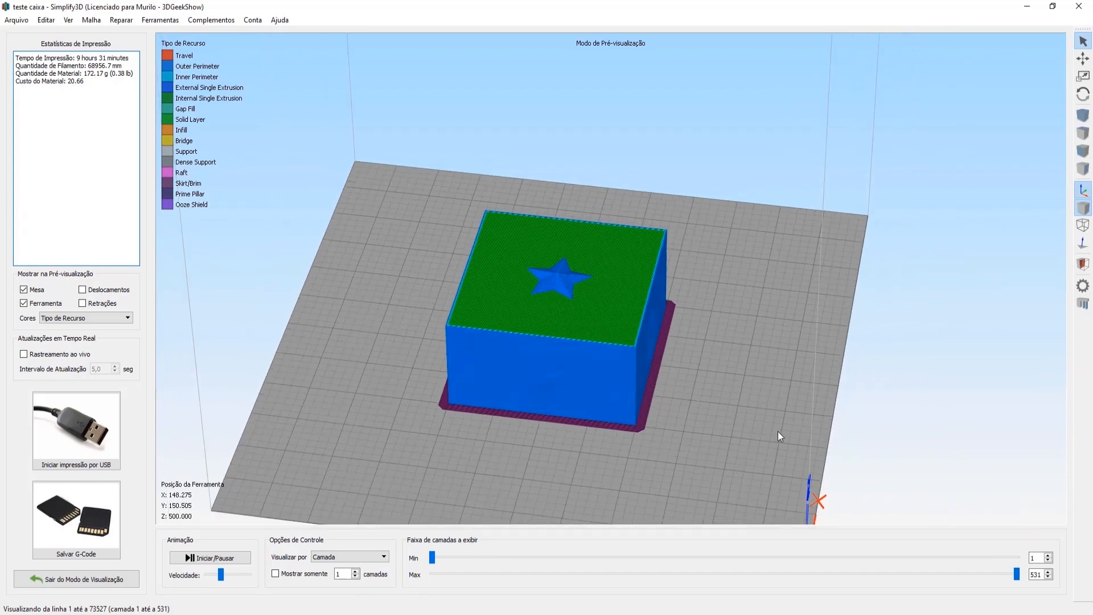
left_click_drag(777, 431, 705, 439)
scroll(747, 392, "up", 3)
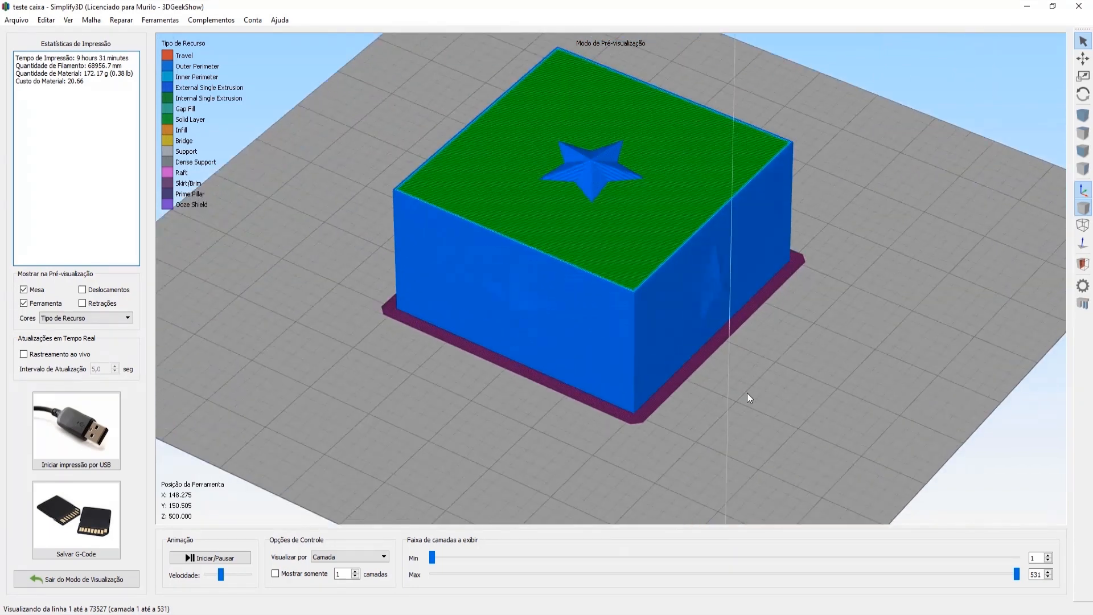
right_click_drag(741, 403, 743, 402)
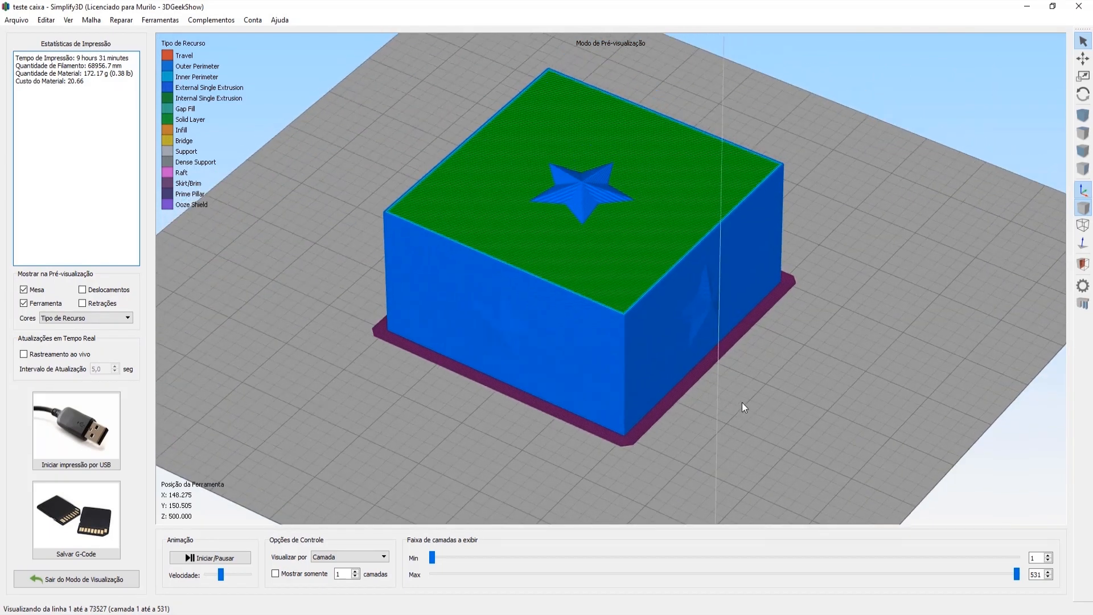